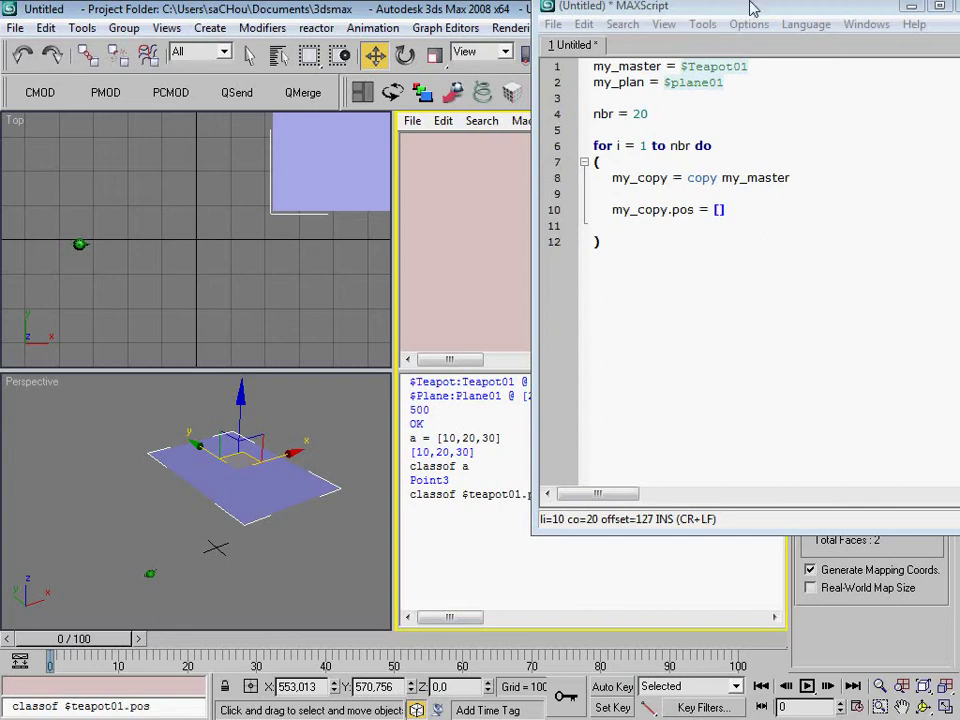
# Step: Evaluate classof $teapot01.pos in the Listener, which returns Point3
pyautogui.moveTo(700, 6); pyautogui.dragTo(784, 6)
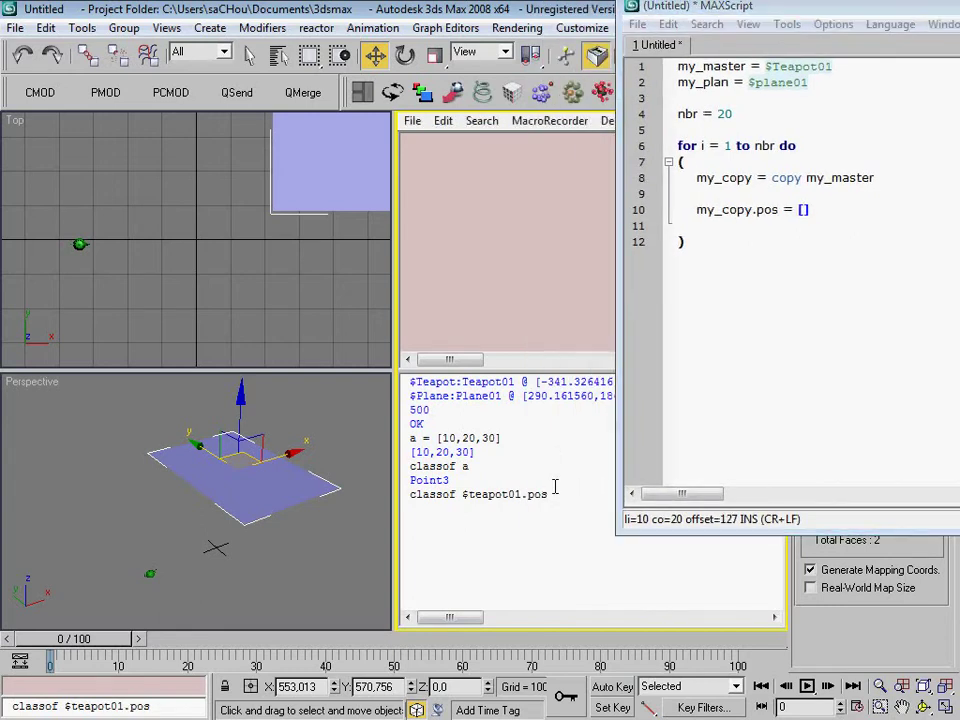
pyautogui.press('Return')
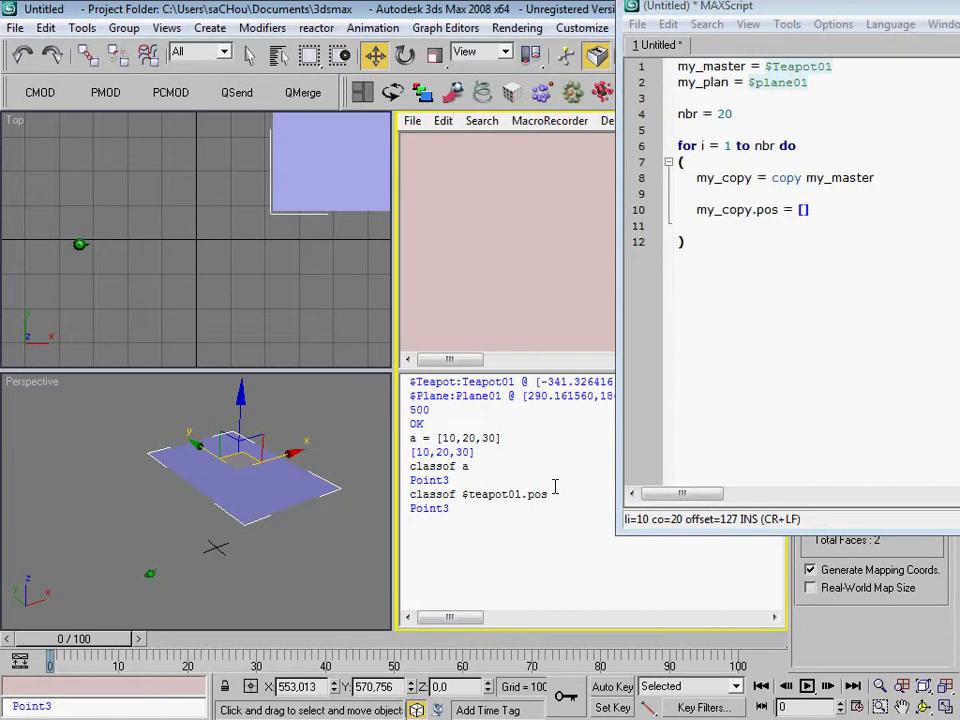
pyautogui.moveTo(478, 508); pyautogui.dragTo(392, 508)
pyautogui.moveTo(700, 6); pyautogui.dragTo(423, 12)
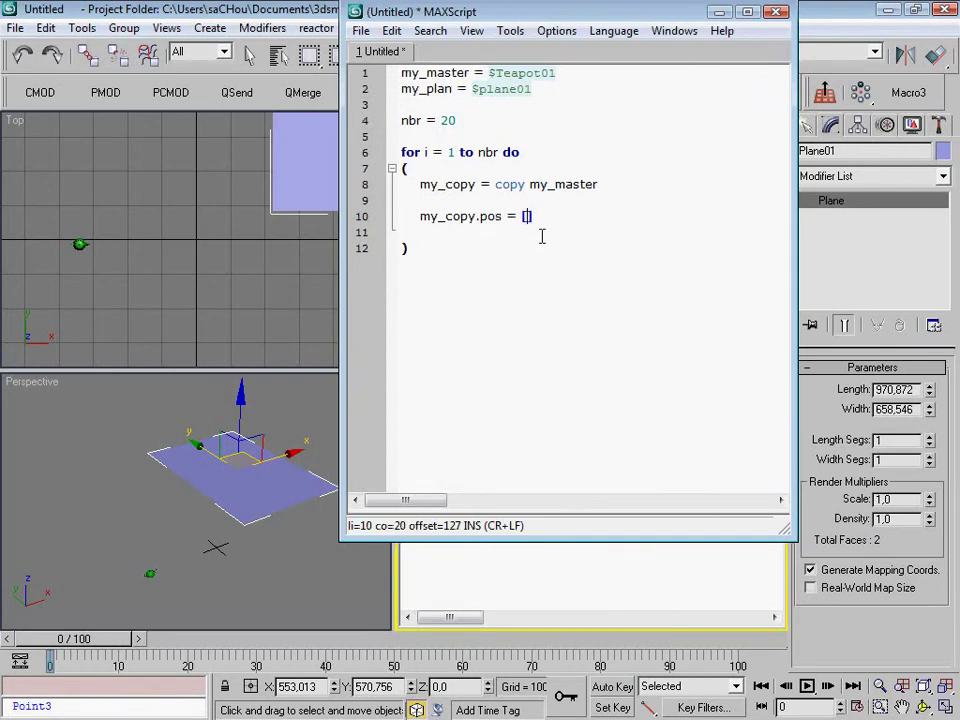
# Step: Fill line 10's brackets so it reads my_copy.pos = [ i * 30 , 0 , 0]
pyautogui.write('i')
pyautogui.click(432, 152)
pyautogui.click(432, 152)
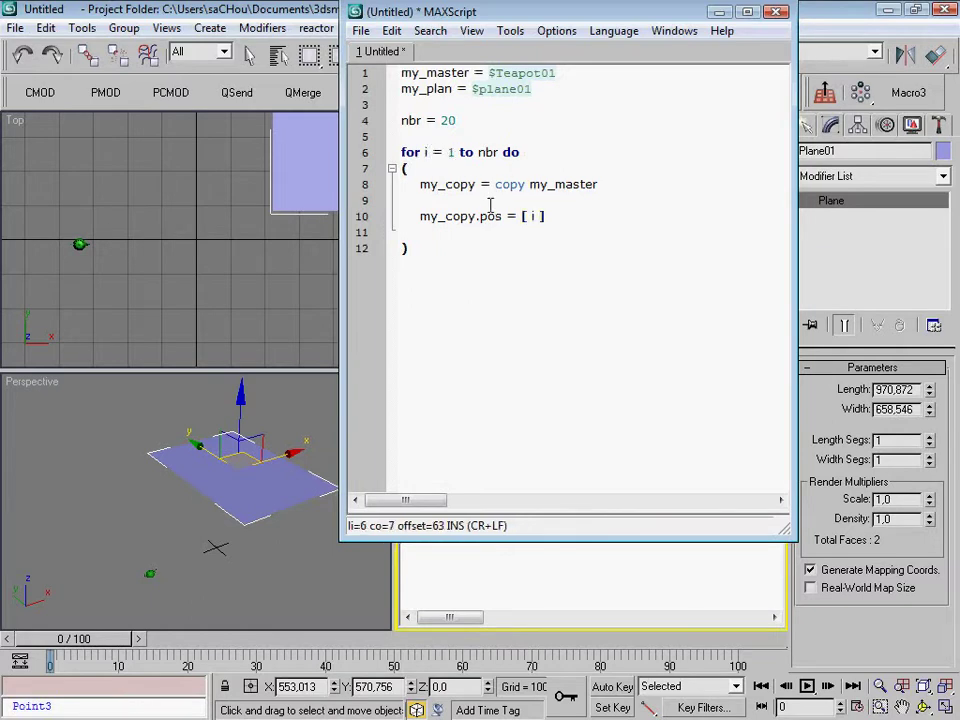
pyautogui.click(541, 216)
pyautogui.write('*')
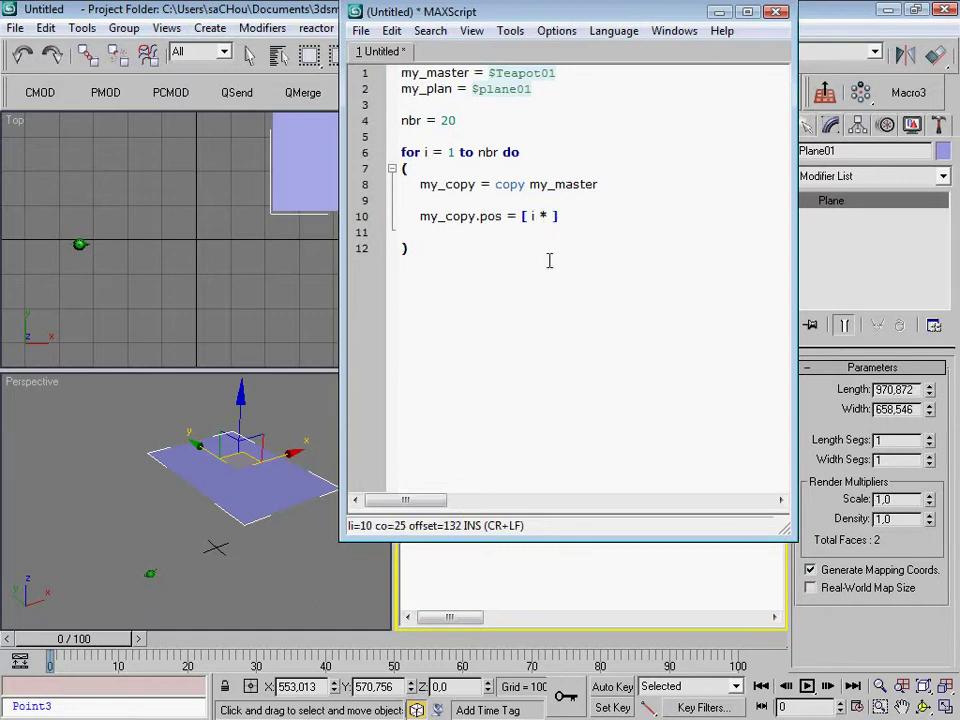
pyautogui.write(' 30 ')
pyautogui.write(', 0 , 0')
pyautogui.click(544, 261)
pyautogui.moveTo(549, 17); pyautogui.dragTo(602, 13)
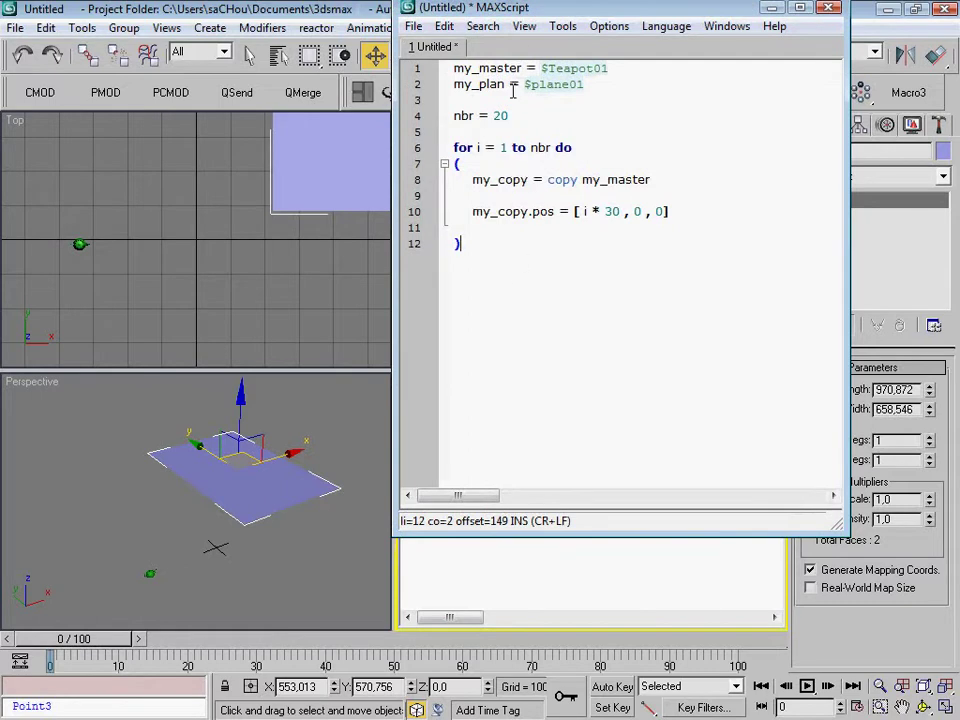
pyautogui.click(563, 27)
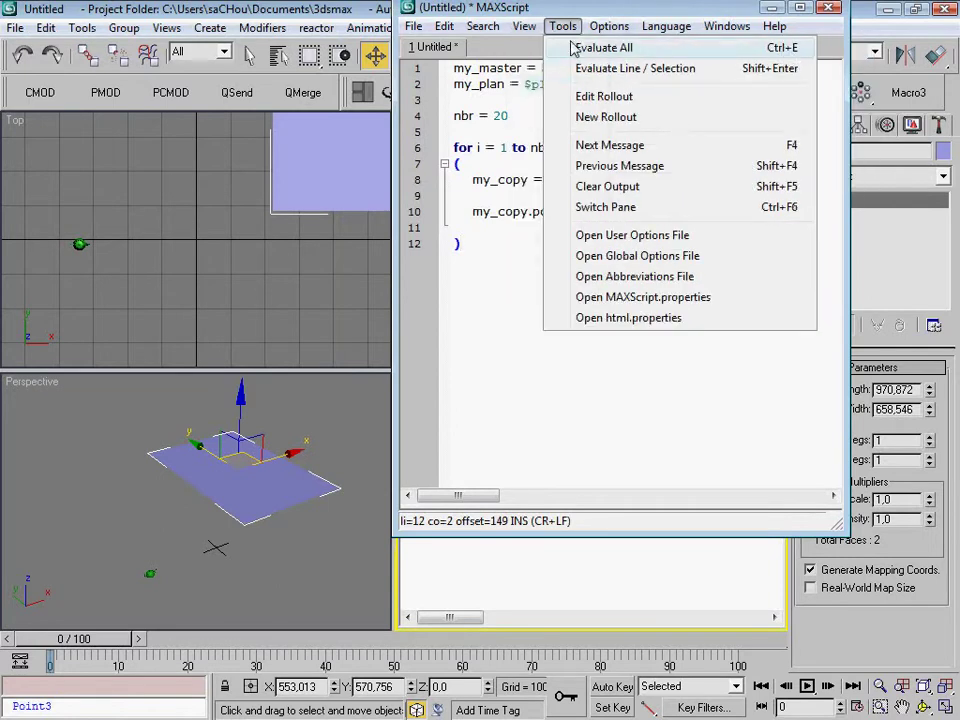
# Step: Evaluate the whole script with Ctrl+E, creating 20 teapot copies spaced along X
pyautogui.press('Escape')
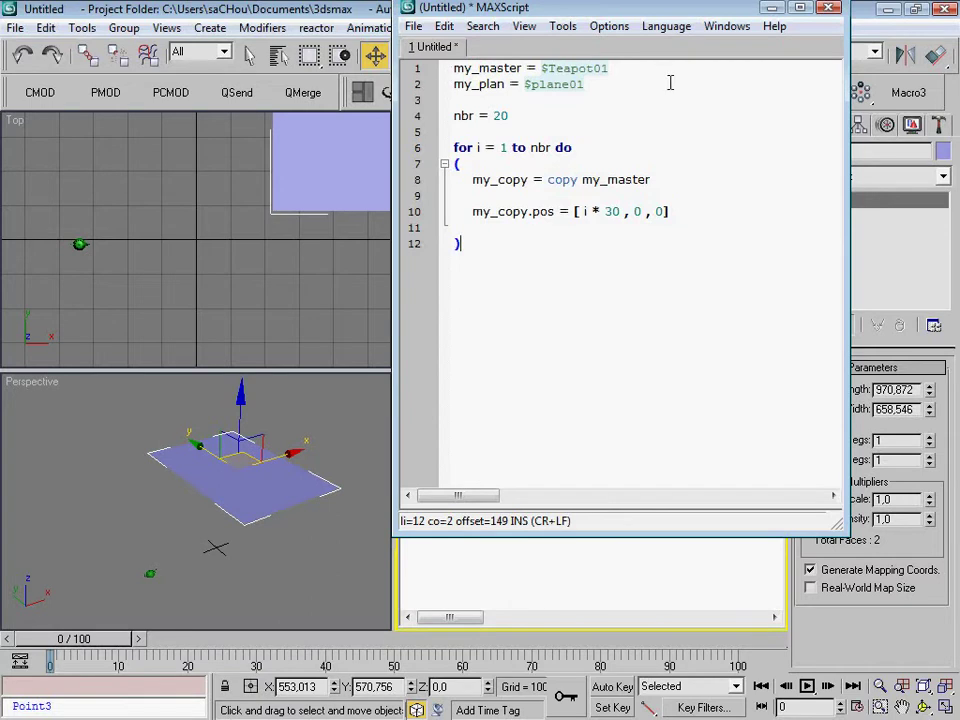
pyautogui.click(642, 127)
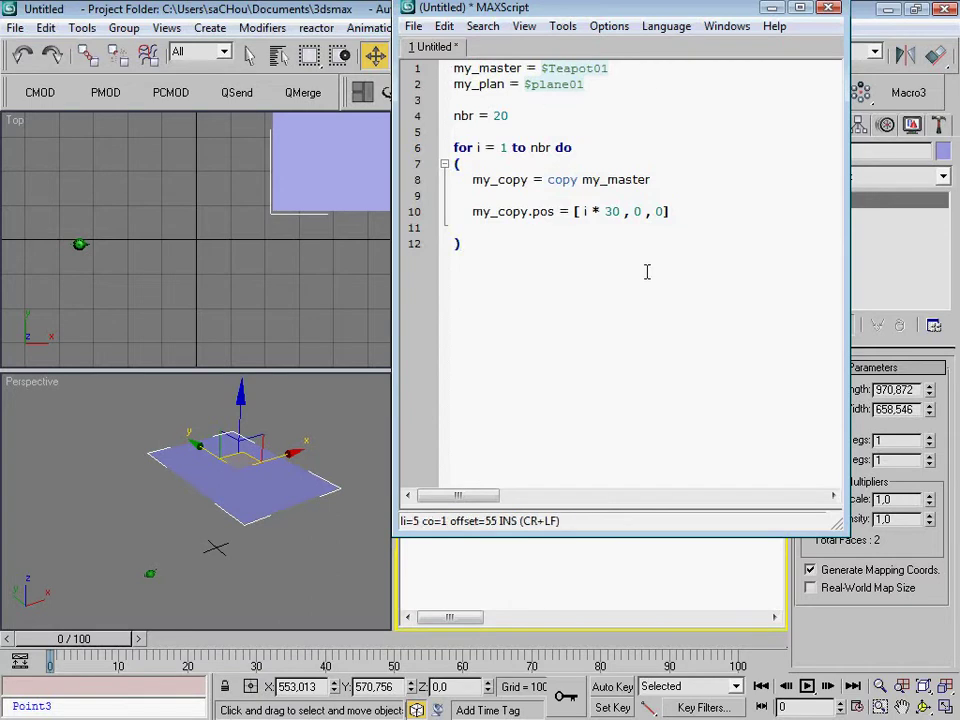
pyautogui.hotkey('ctrl', 'e')
pyautogui.moveTo(262, 540)
pyautogui.keyDown('alt'); pyautogui.mouseDown(button='middle')
pyautogui.moveTo(270, 483)
pyautogui.moveTo(180, 513)
pyautogui.mouseUp(button='middle'); pyautogui.keyUp('alt')
pyautogui.moveTo(280, 500); pyautogui.dragTo(306, 499)
pyautogui.click(146, 538)
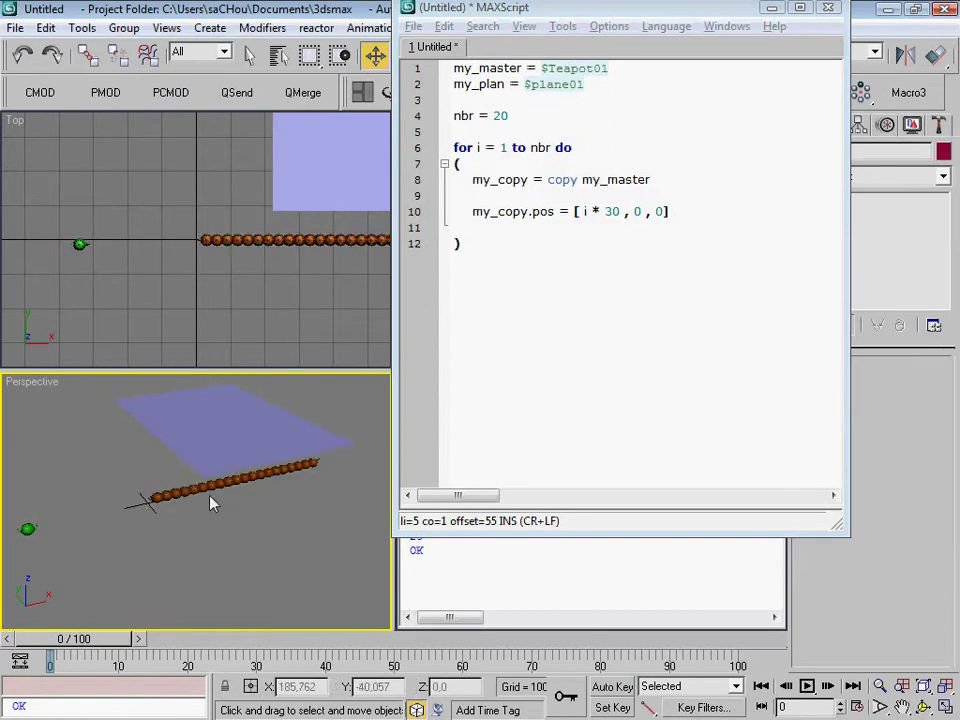
pyautogui.doubleClick(504, 116)
# Step: Select one teapot copy and inspect its X, Y and Z position coordinates
pyautogui.click(511, 116)
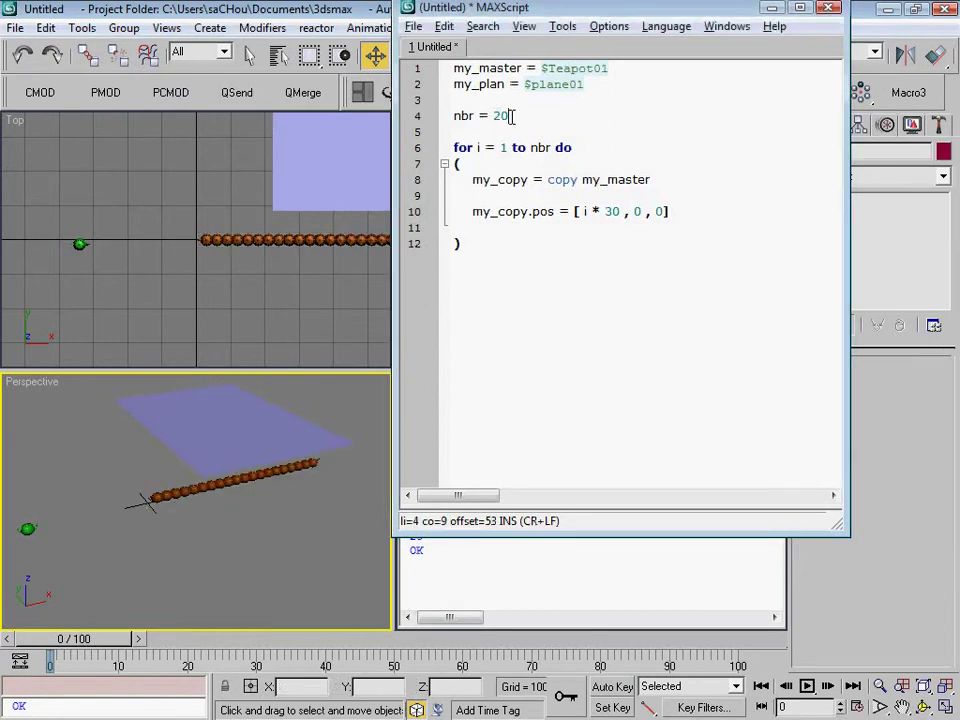
pyautogui.click(500, 116)
pyautogui.click(538, 147)
pyautogui.moveTo(251, 398)
pyautogui.keyDown('alt'); pyautogui.mouseDown(button='middle')
pyautogui.moveTo(255, 462)
pyautogui.moveTo(246, 480)
pyautogui.moveTo(197, 508)
pyautogui.moveTo(154, 510)
pyautogui.moveTo(162, 508)
pyautogui.mouseUp(button='middle'); pyautogui.keyUp('alt')
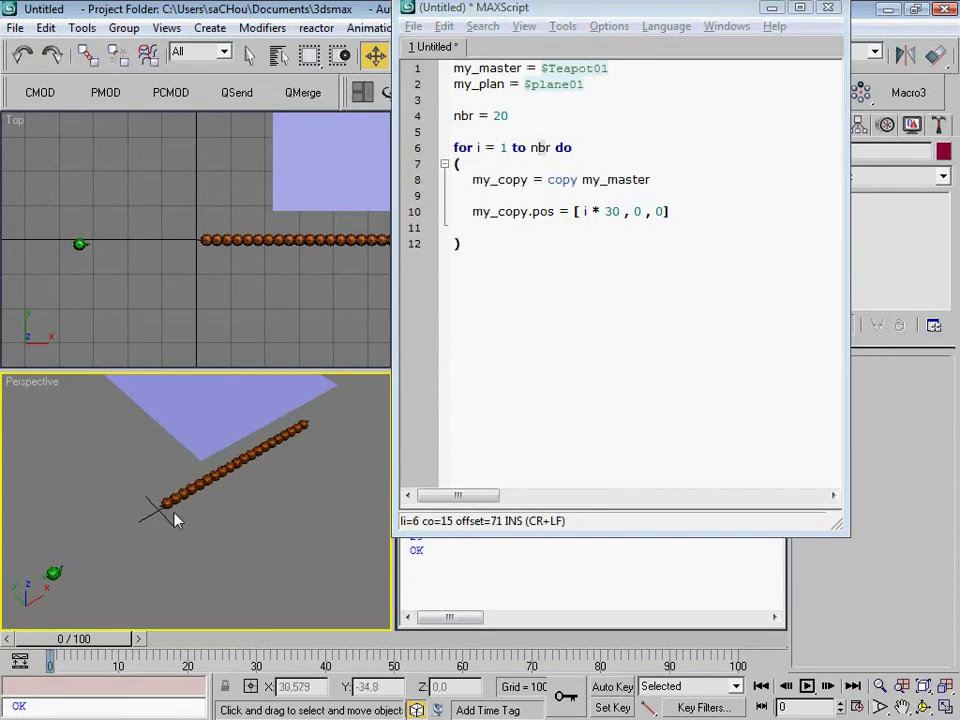
pyautogui.click(163, 506)
pyautogui.click(290, 687)
pyautogui.click(380, 687)
pyautogui.press('Tab')
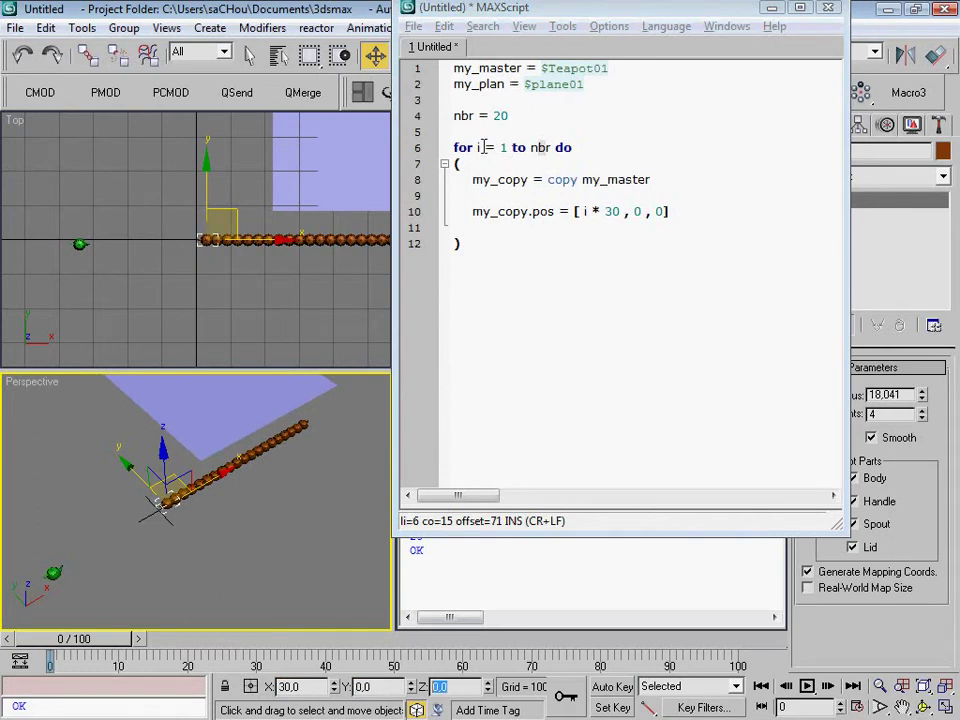
pyautogui.press('Tab')
pyautogui.press('Tab')
pyautogui.doubleClick(659, 211)
pyautogui.click(430, 686)
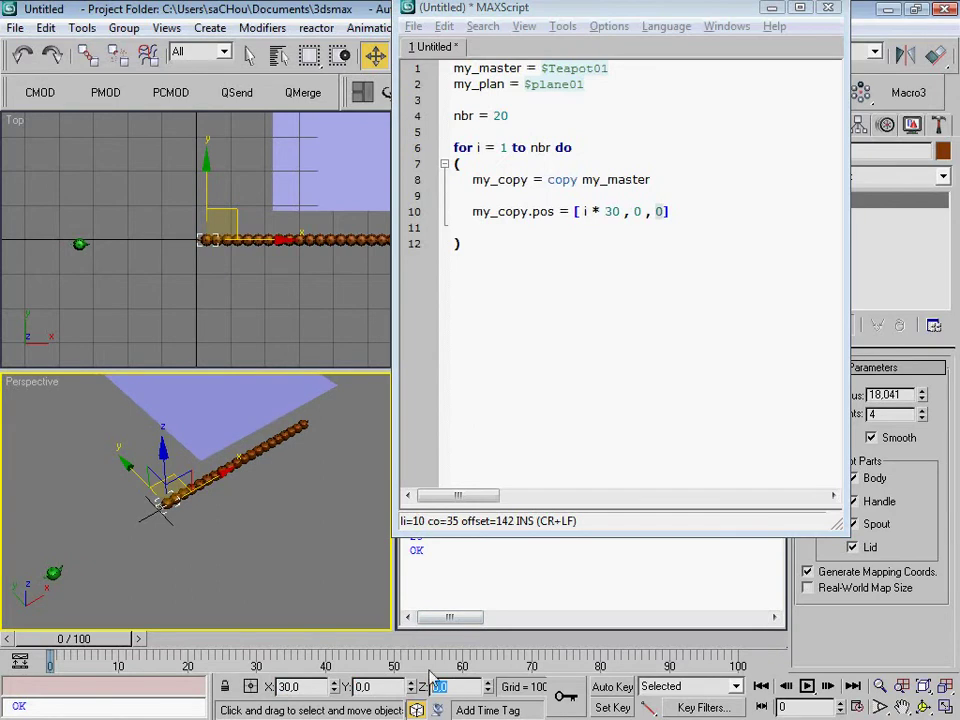
pyautogui.click(480, 227)
# Step: Marquee-select all 20 teapot copies and delete them from the scene
pyautogui.keyDown('alt'); pyautogui.moveTo(336, 480); pyautogui.dragTo(251, 520, button='middle'); pyautogui.keyUp('alt')
pyautogui.scroll(-3, 302, 485)
pyautogui.moveTo(146, 538); pyautogui.dragTo(319, 499)
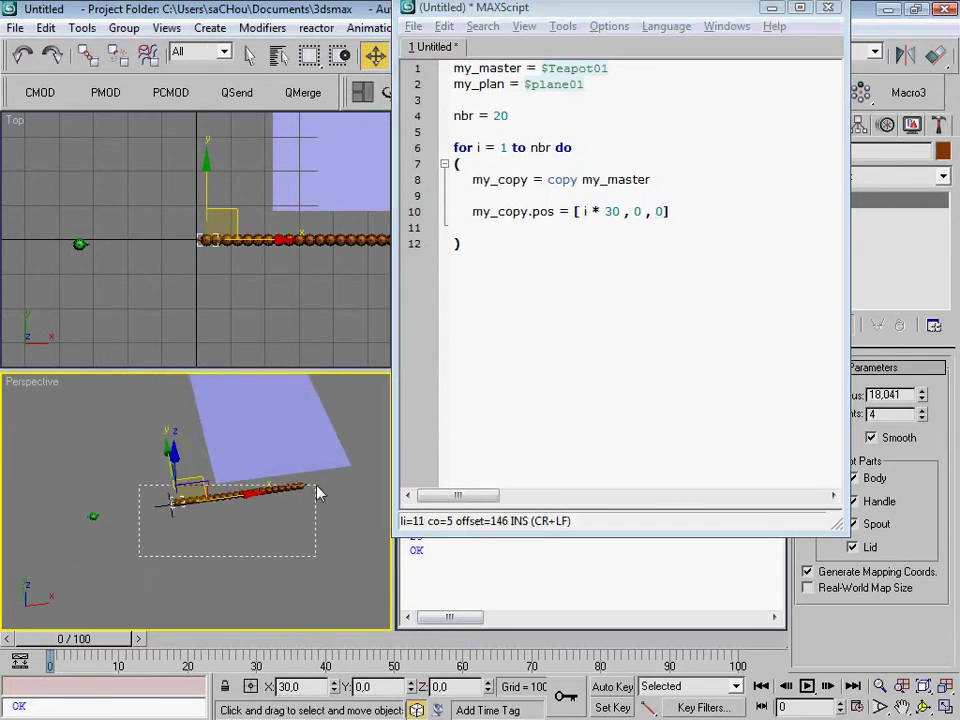
pyautogui.keyDown('alt'); pyautogui.moveTo(321, 505); pyautogui.dragTo(293, 520, button='middle'); pyautogui.keyUp('alt')
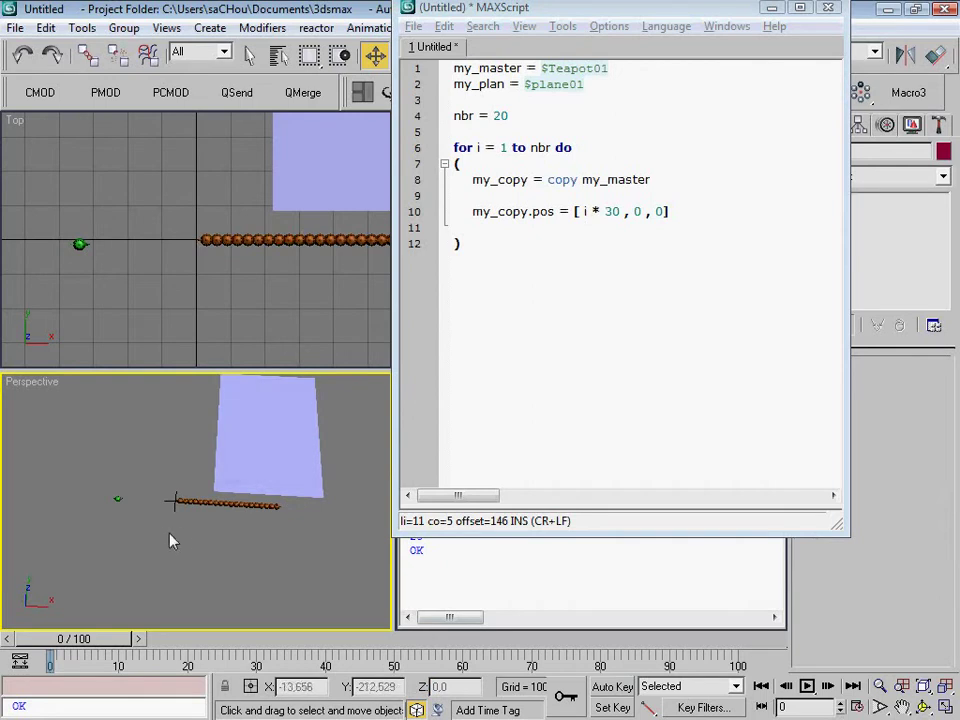
pyautogui.keyDown('alt'); pyautogui.moveTo(171, 536); pyautogui.dragTo(208, 531, button='middle'); pyautogui.keyUp('alt')
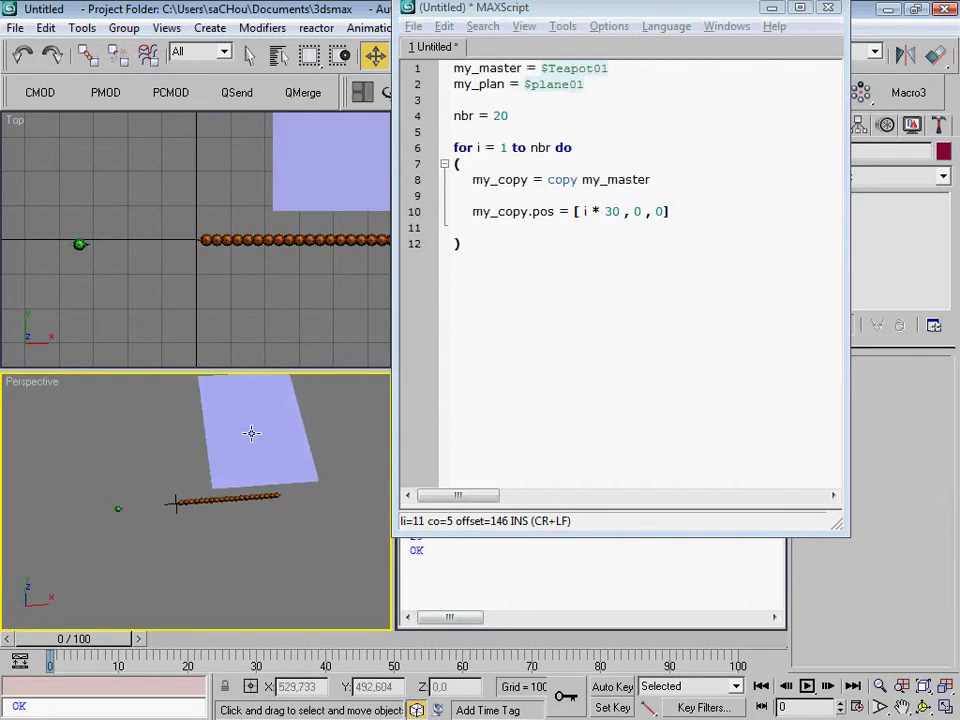
pyautogui.click(251, 435)
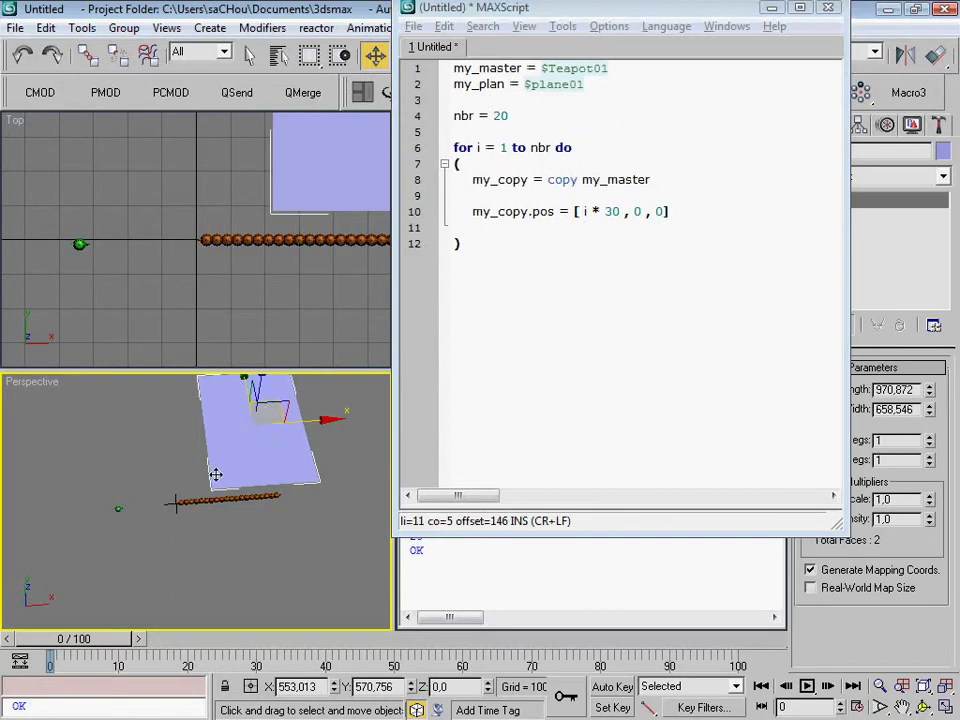
pyautogui.moveTo(157, 490); pyautogui.dragTo(312, 515)
pyautogui.press('Delete')
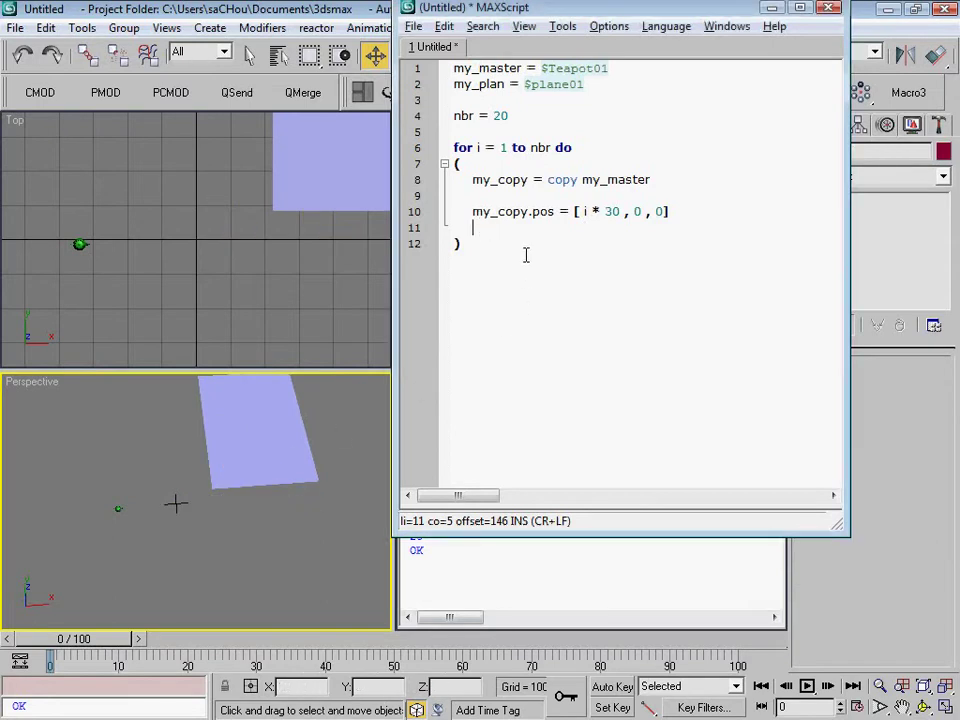
# Step: Clear the Listener and evaluate a ([10,20,30]) and a + a ([20,40,60])
pyautogui.click(504, 195)
pyautogui.click(577, 215)
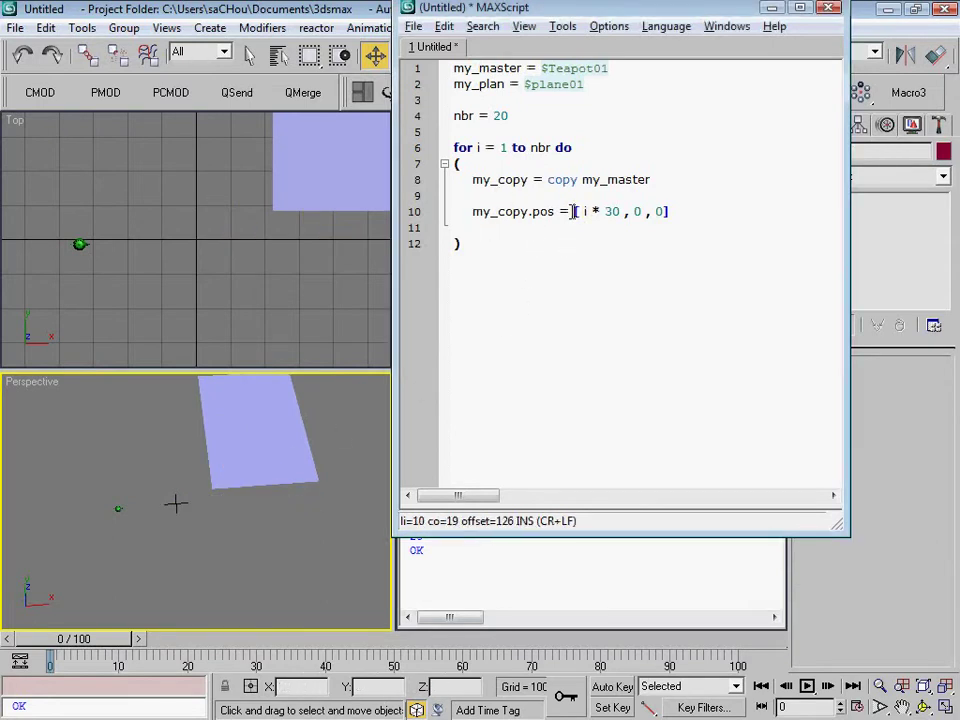
pyautogui.moveTo(632, 11)
pyautogui.mouseDown()
pyautogui.moveTo(614, 41)
pyautogui.moveTo(561, 32)
pyautogui.mouseUp()
pyautogui.click(702, 29)
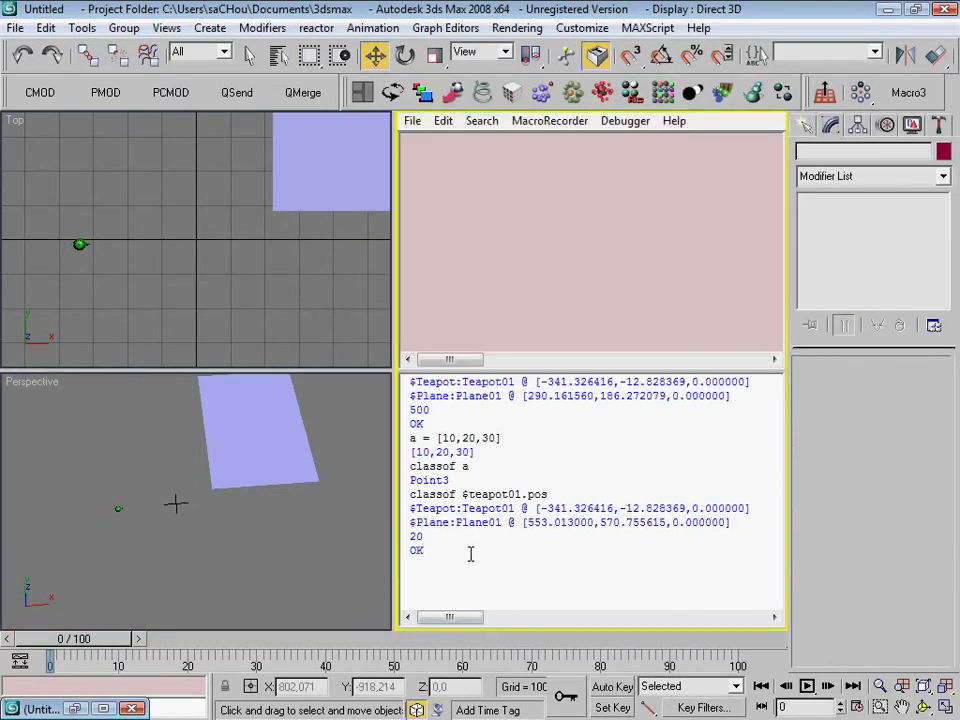
pyautogui.hotkey('ctrl', 'd')
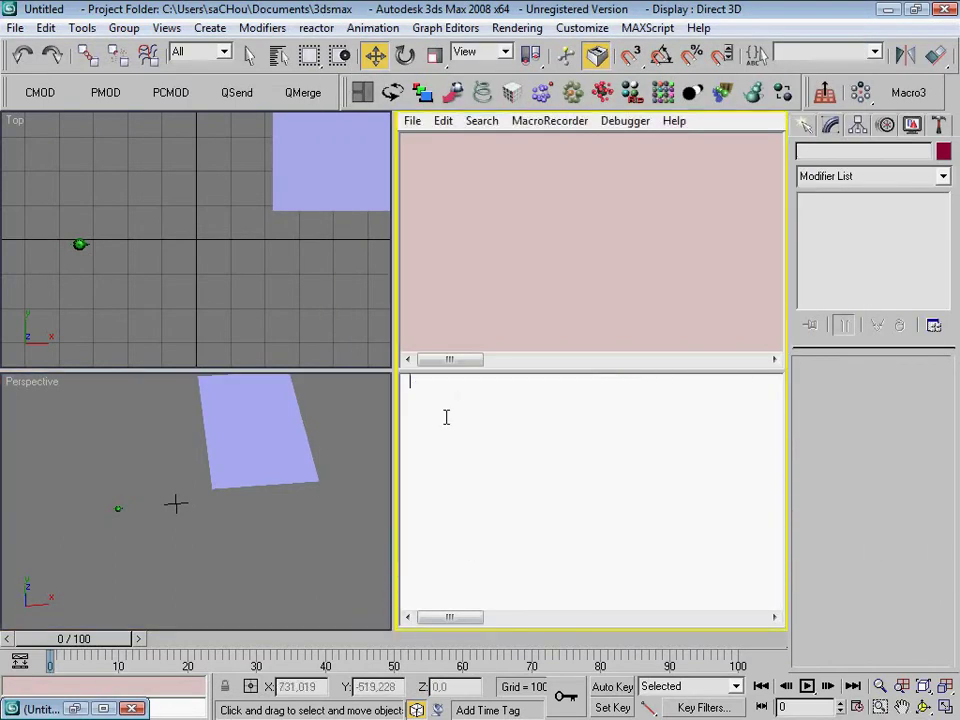
pyautogui.write('a')
pyautogui.press('Return')
pyautogui.press('Return')
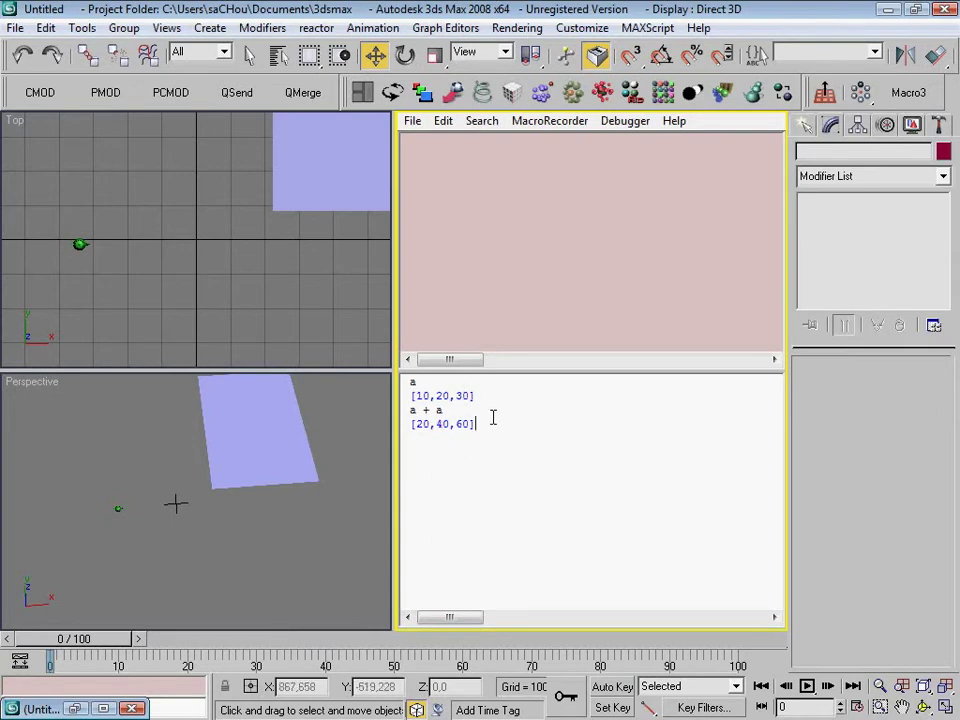
# Step: Append a plus after [ i * 30 , 0 , 0] at the end of line 10
pyautogui.click(75, 708)
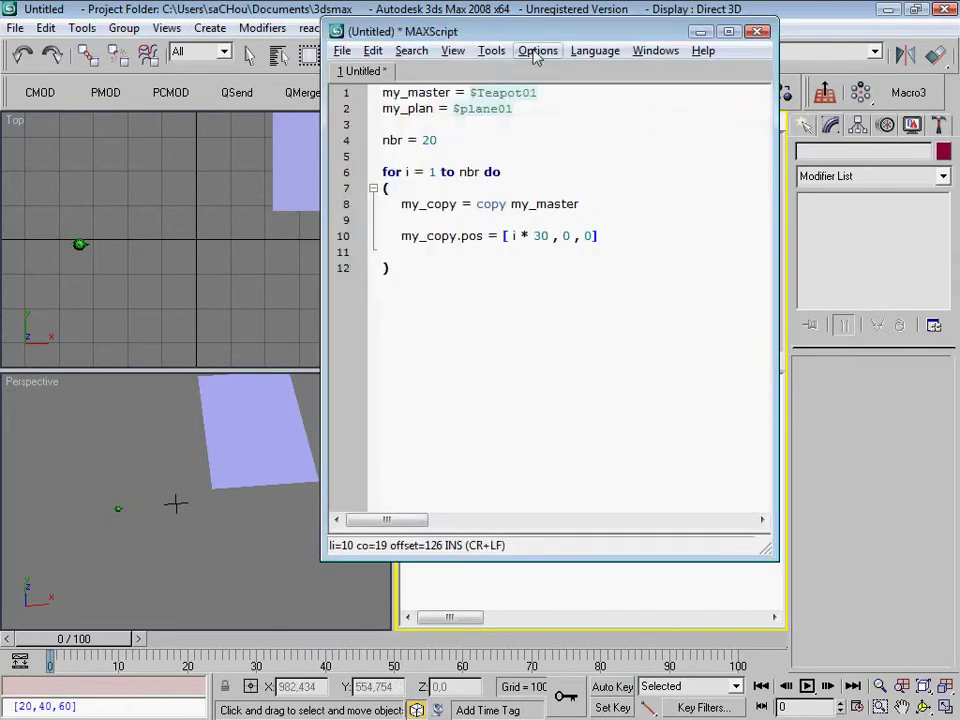
pyautogui.moveTo(537, 40); pyautogui.dragTo(579, 80)
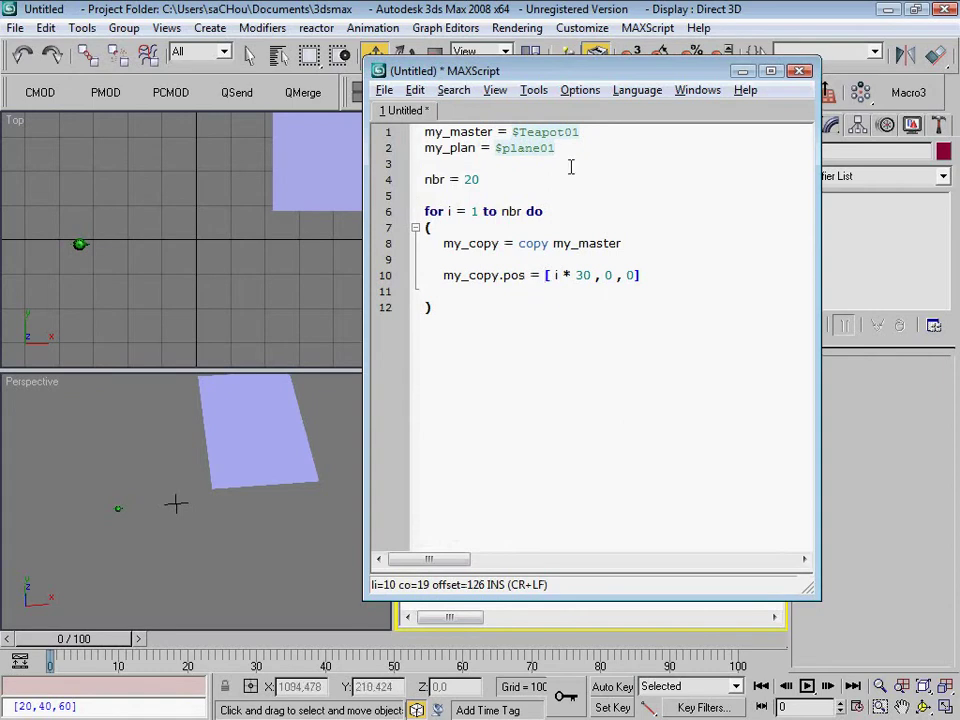
pyautogui.moveTo(456, 64); pyautogui.dragTo(466, 62)
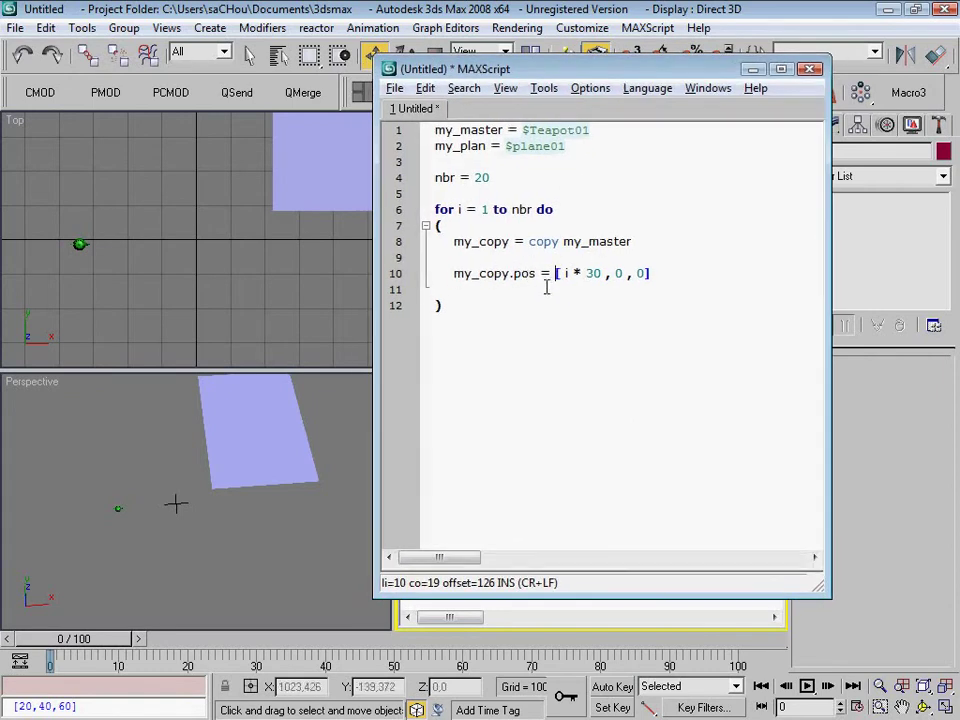
pyautogui.click(656, 273)
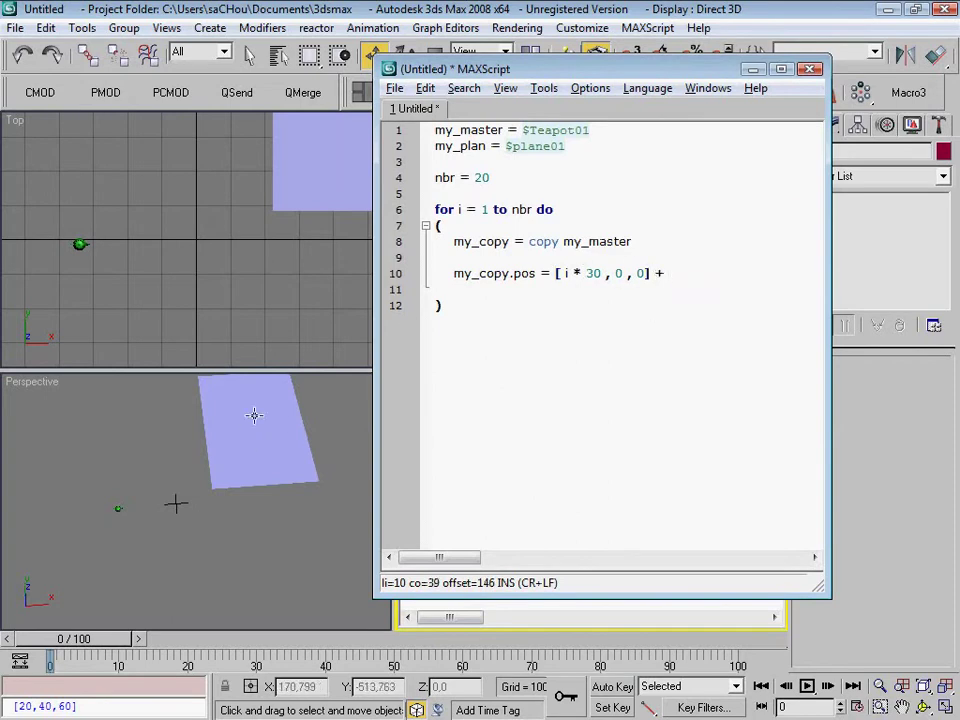
# Step: Query $plane01.pos, getting [553.013,570.756,0], and compare it with Plane01's X/Y fields
pyautogui.click(752, 69)
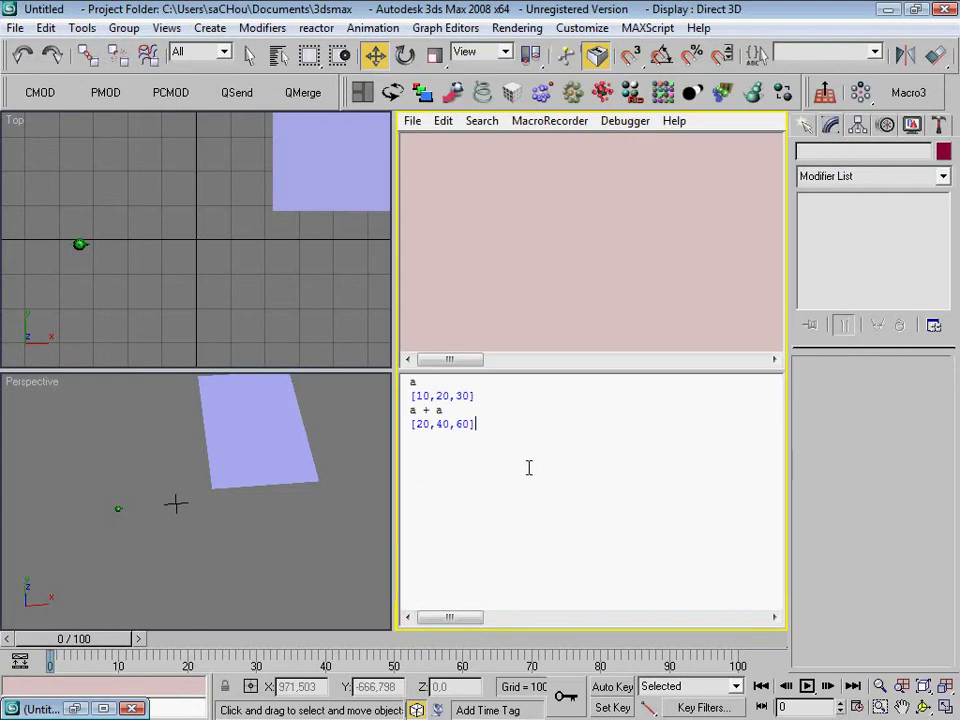
pyautogui.write('$plane01')
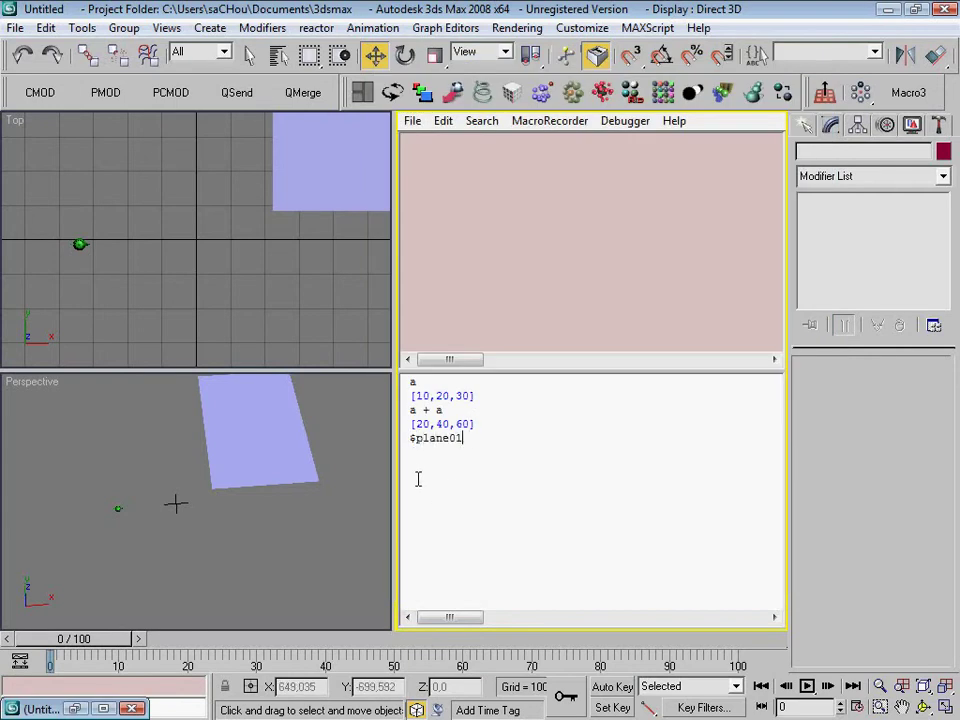
pyautogui.write('.pos')
pyautogui.press('Return')
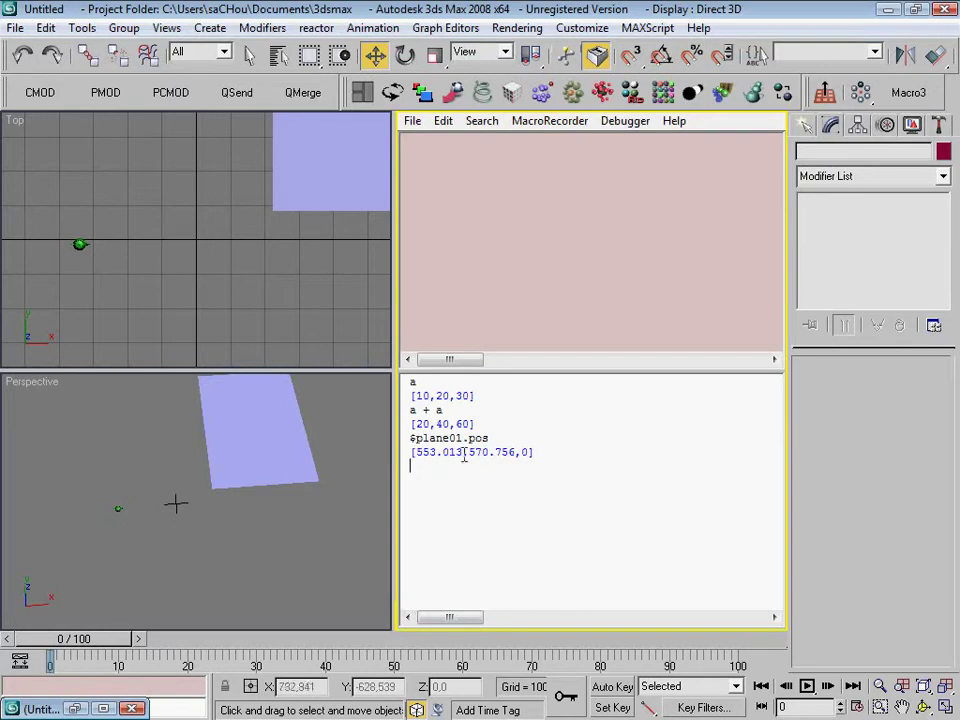
pyautogui.click(246, 439)
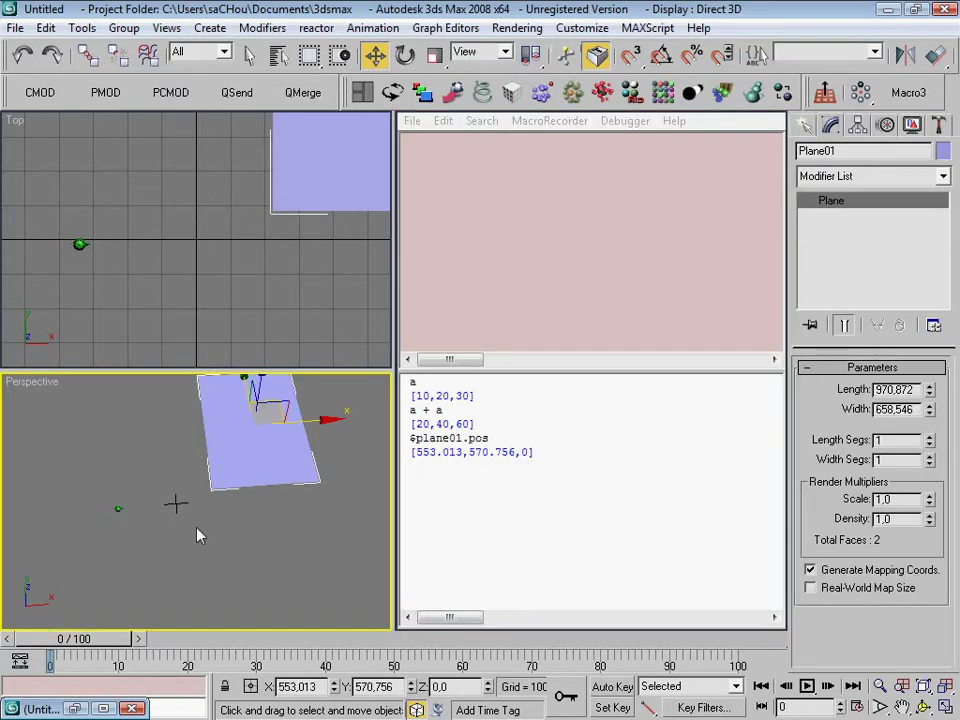
pyautogui.doubleClick(318, 690)
pyautogui.press('Tab')
# Step: Append my_plan.pos after the plus on line 10 of the copy script
pyautogui.click(100, 680)
pyautogui.moveTo(553, 70); pyautogui.dragTo(578, 74)
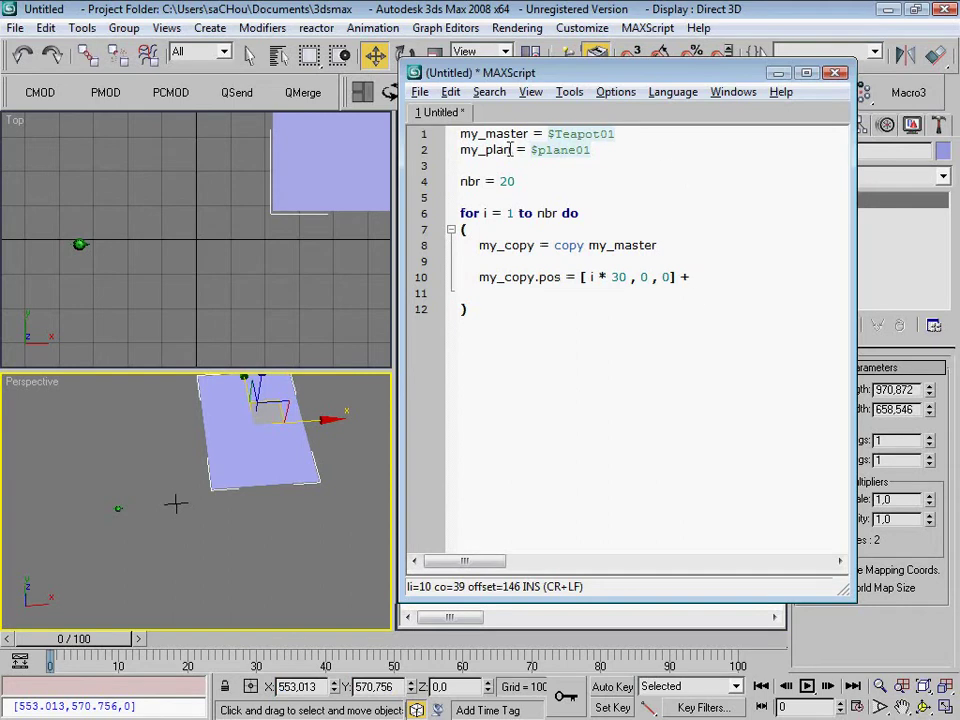
pyautogui.click(468, 150)
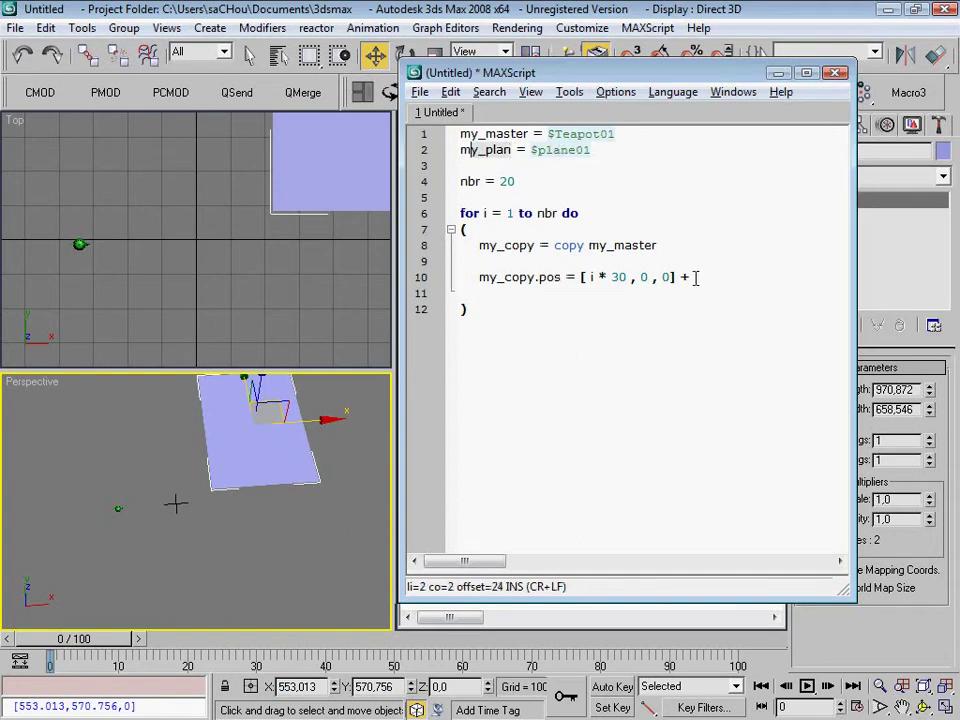
pyautogui.click(692, 277)
pyautogui.write('my_plan.pos')
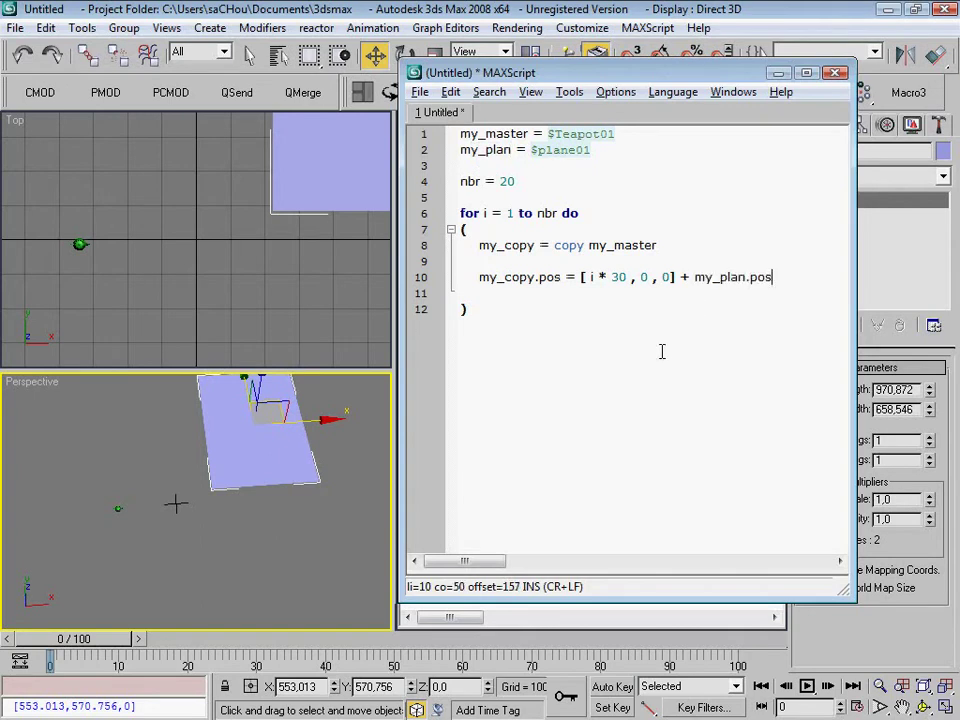
pyautogui.click(670, 341)
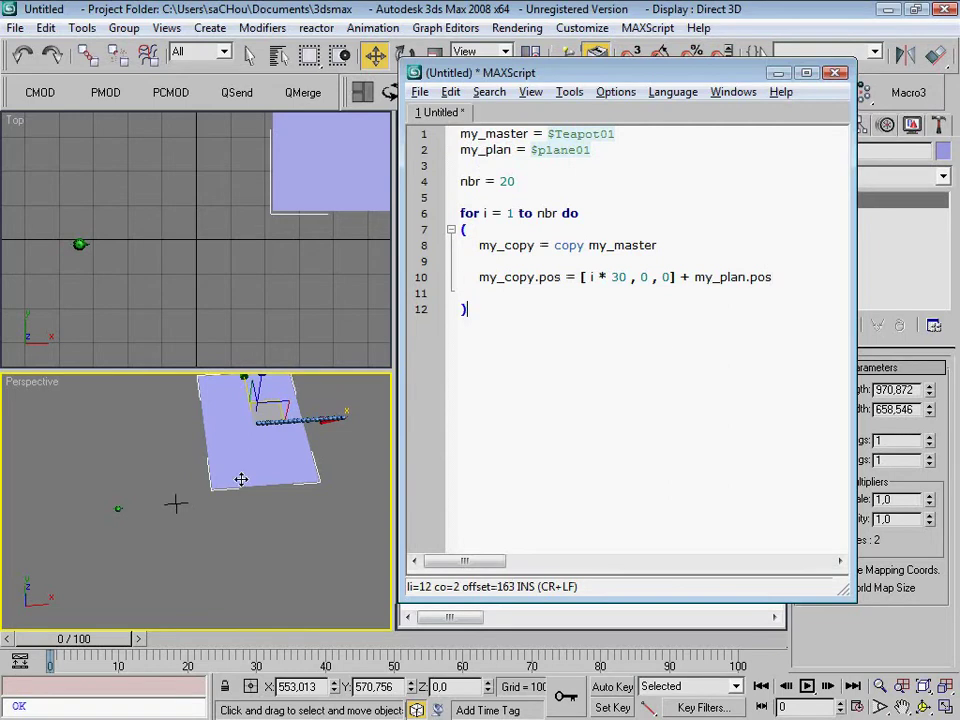
# Step: Run the updated script and view the teapot row extending from Plane01's centre
pyautogui.hotkey('ctrl', 'e')
pyautogui.scroll(-3, 231, 525)
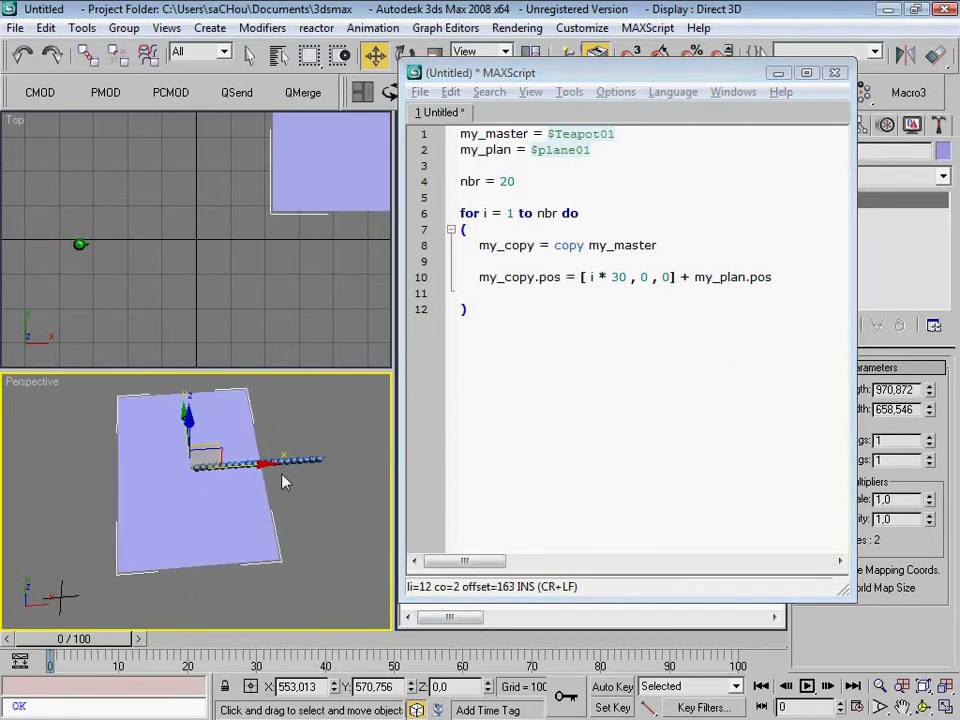
pyautogui.scroll(-3, 285, 480)
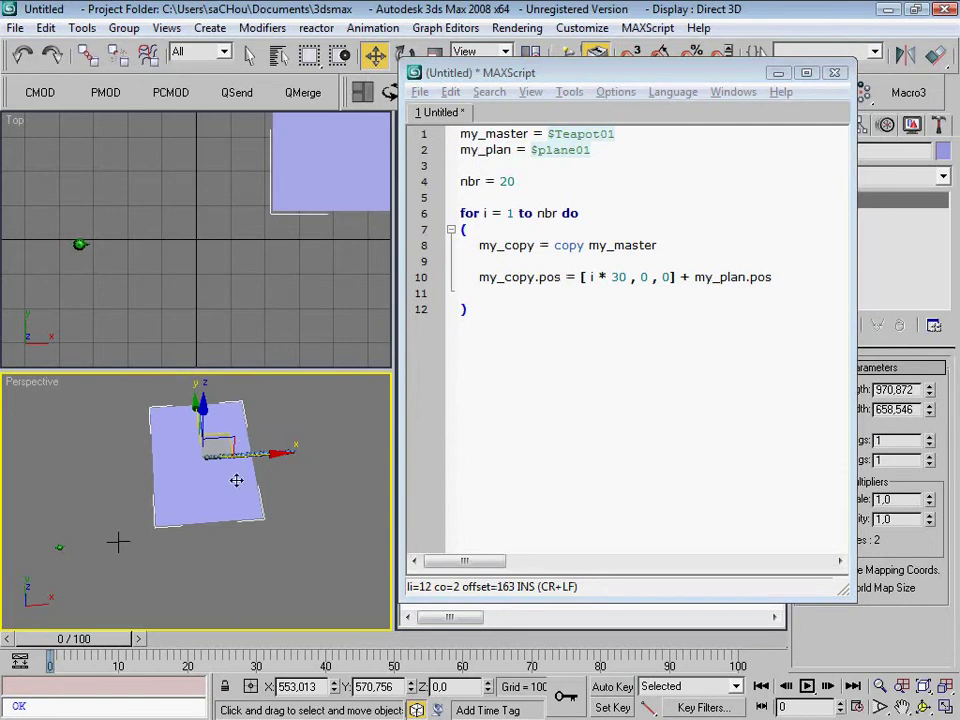
pyautogui.click(782, 283)
pyautogui.moveTo(184, 493)
pyautogui.keyDown('alt'); pyautogui.mouseDown(button='middle')
pyautogui.moveTo(257, 471)
pyautogui.moveTo(257, 482)
pyautogui.moveTo(239, 472)
pyautogui.moveTo(200, 490)
pyautogui.mouseUp(button='middle'); pyautogui.keyUp('alt')
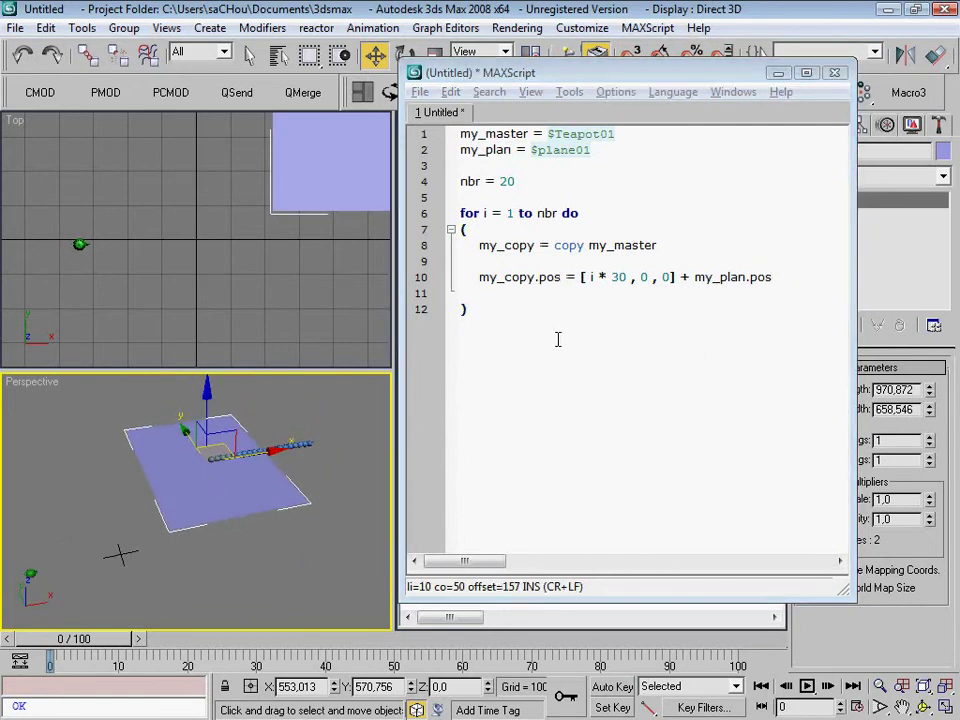
# Step: Select parts of line 10 to review the i * 30 offset values
pyautogui.moveTo(627, 277); pyautogui.dragTo(588, 280)
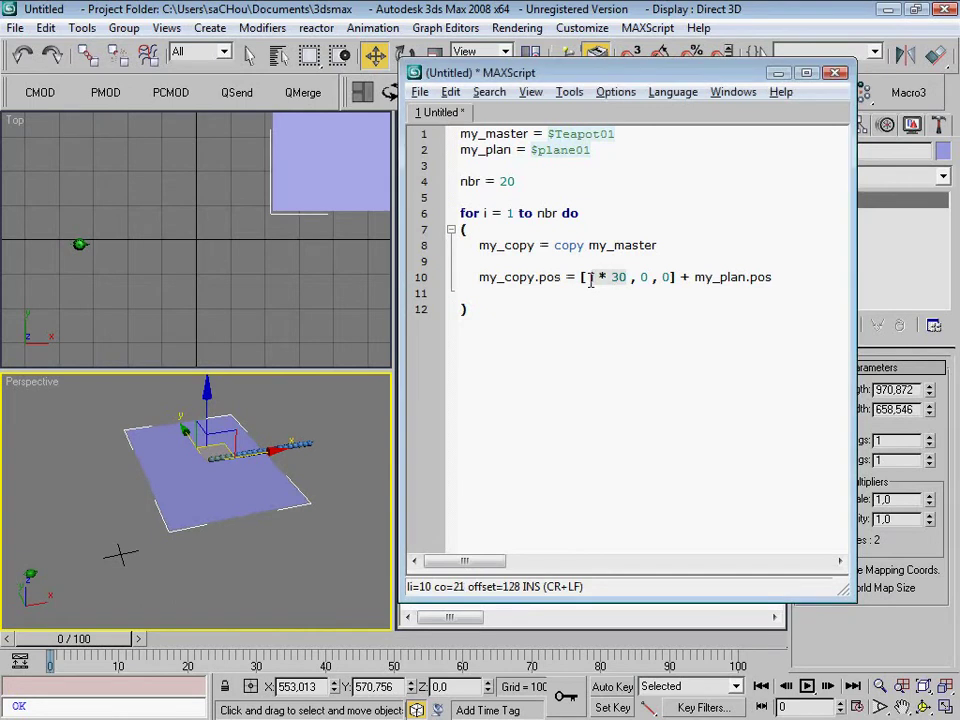
pyautogui.click(651, 280)
pyautogui.hotkey('shift', 'Left')
pyautogui.click(668, 280)
pyautogui.hotkey('shift', 'Left')
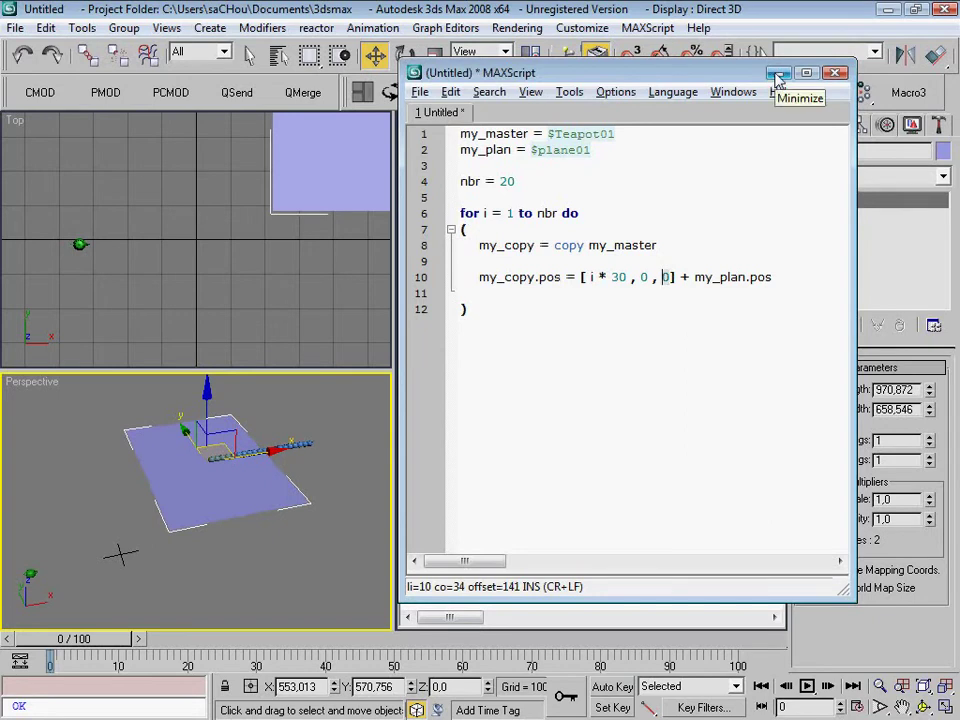
# Step: Clear the Listener and evaluate distance $plane01 $teapot01, returning 1067.9
pyautogui.click(778, 78)
pyautogui.hotkey('ctrl', 'a')
pyautogui.press('Delete')
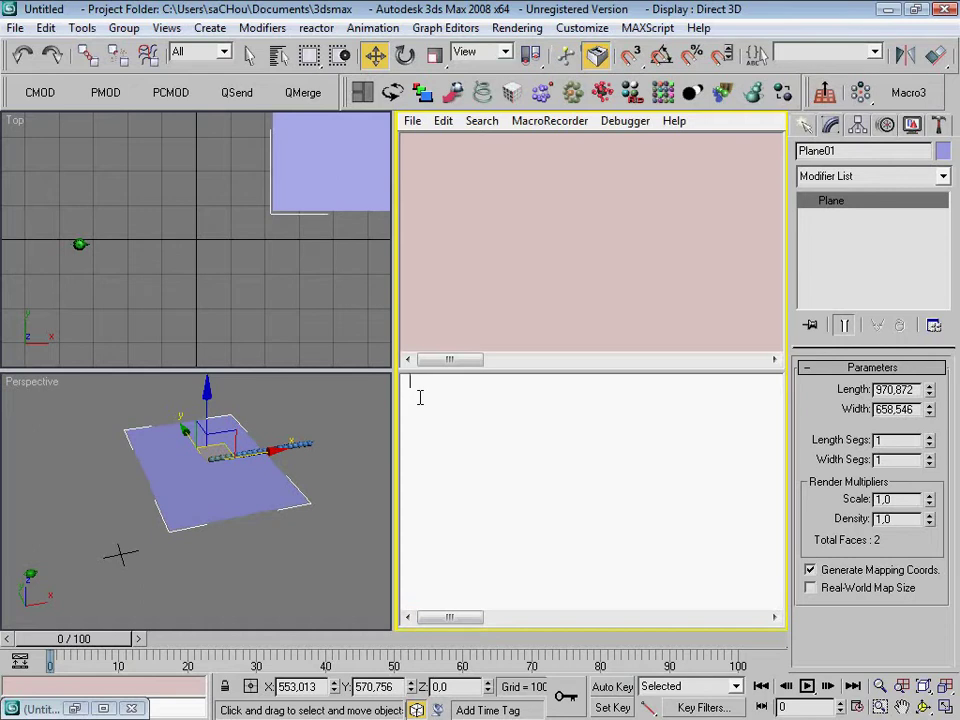
pyautogui.write('distance ')
pyautogui.write('ma')
pyautogui.press('BackSpace')
pyautogui.press('BackSpace')
pyautogui.write('plane01 $')
pyautogui.write('teapot01')
pyautogui.press('Return')
# Step: Start a random 10 20 query on a new line below the result
pyautogui.moveTo(448, 396)
pyautogui.mouseDown()
pyautogui.moveTo(410, 396)
pyautogui.moveTo(410, 382)
pyautogui.moveTo(432, 382)
pyautogui.mouseUp()
pyautogui.doubleClick(432, 382)
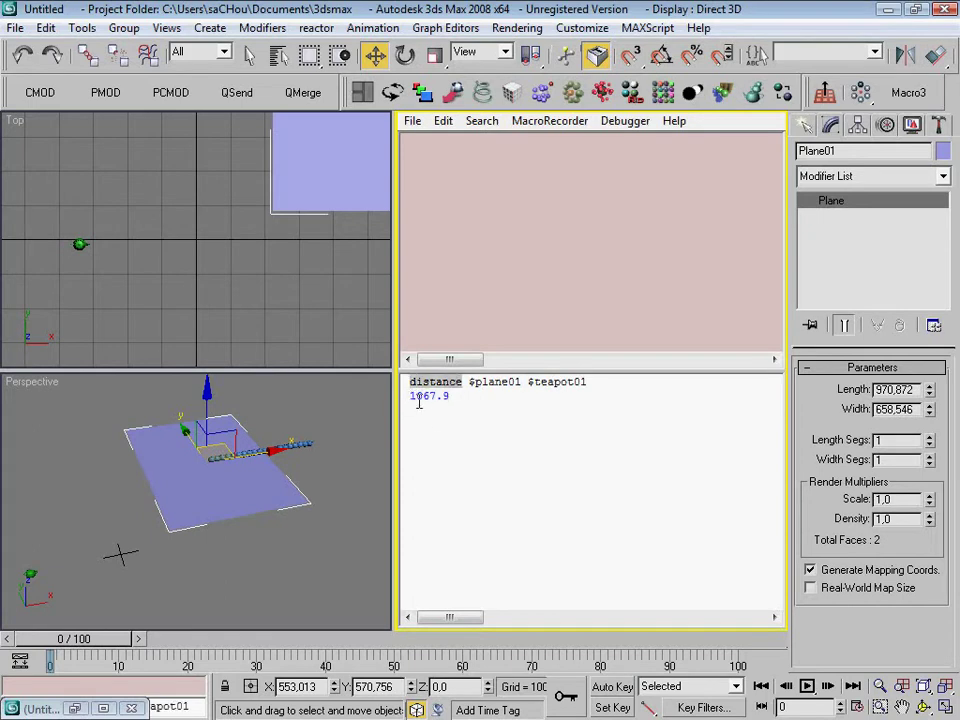
pyautogui.click(464, 382)
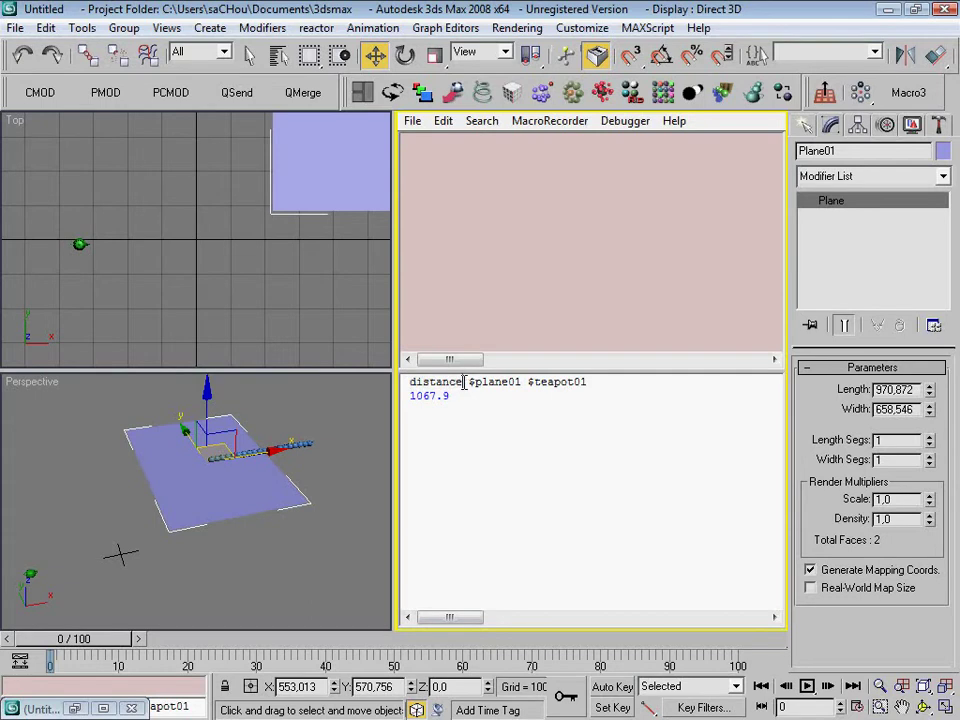
pyautogui.click(450, 431)
pyautogui.write('random 10 20')
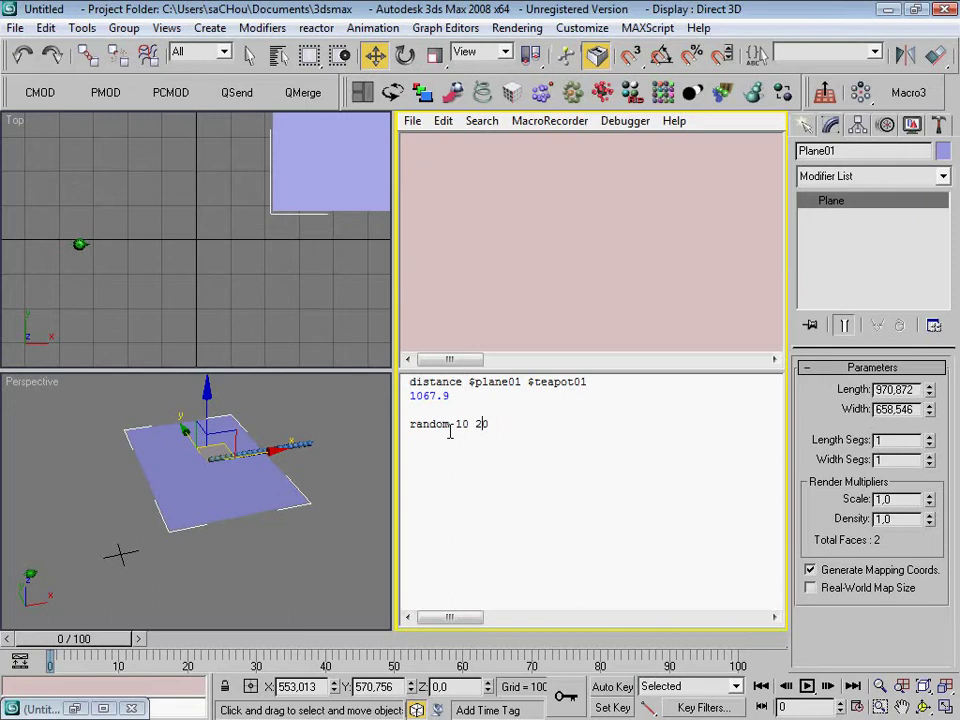
# Step: Run random 10 40 several times for whole numbers, then change the bounds to 10.0 and 40.0
pyautogui.press('BackSpace')
pyautogui.write('4')
pyautogui.press('Return')
pyautogui.tripleClick(490, 423)
pyautogui.click(493, 423)
pyautogui.hotkey('shift', 'Return')
pyautogui.hotkey('shift', 'Return')
pyautogui.hotkey('shift', 'Return')
pyautogui.hotkey('shift', 'Return')
pyautogui.hotkey('shift', 'Return')
pyautogui.hotkey('shift', 'Return')
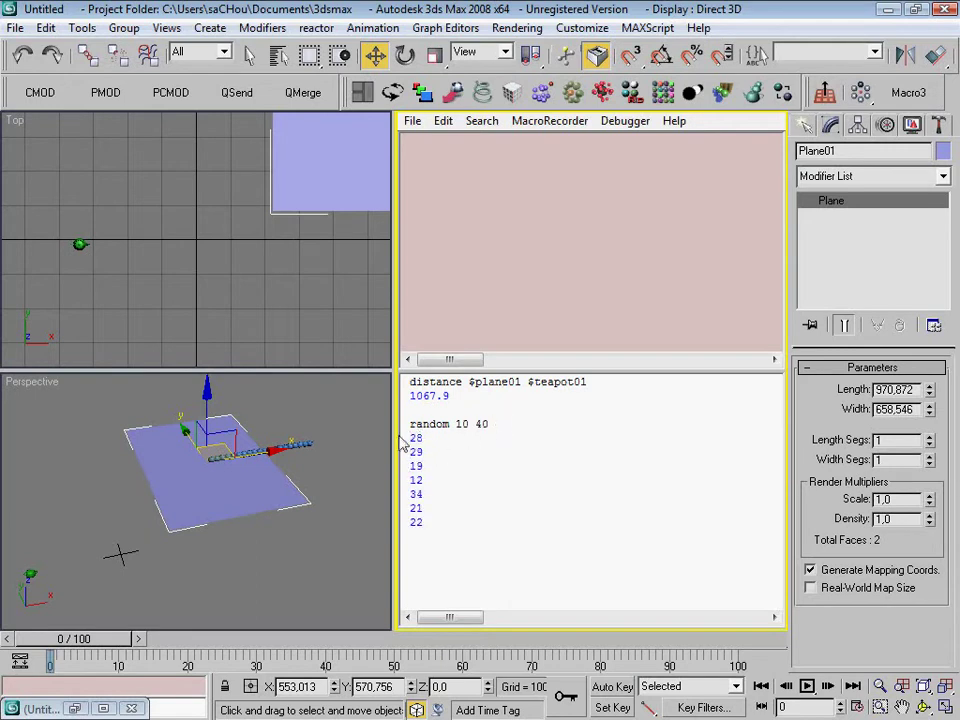
pyautogui.hotkey('shift', 'Return')
pyautogui.hotkey('shift', 'Return')
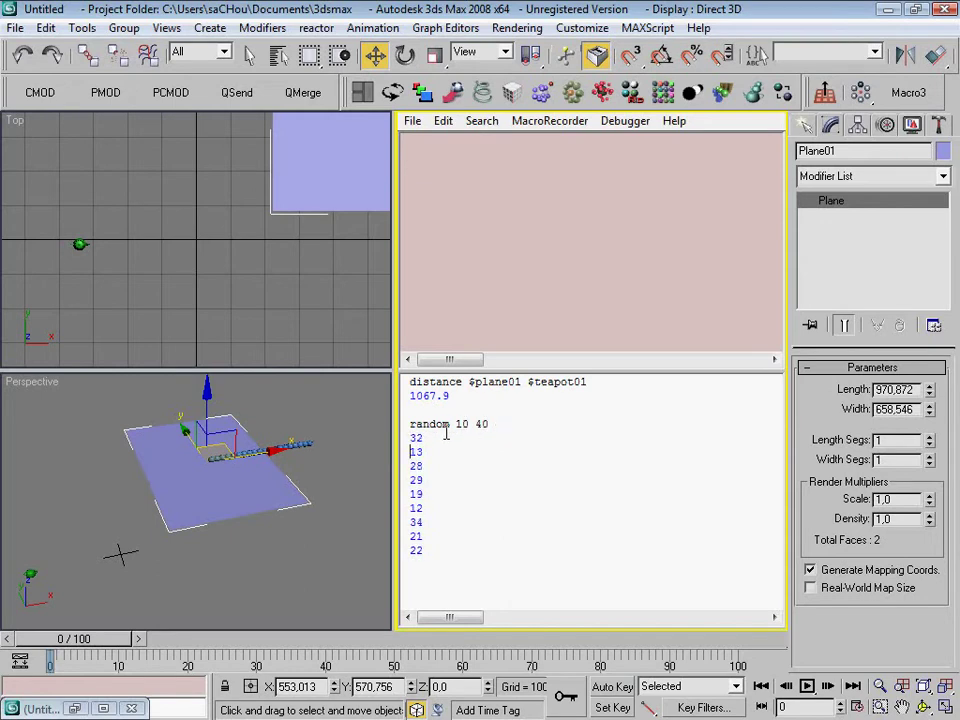
pyautogui.click(436, 438)
pyautogui.write('.0')
# Step: Evaluate random 10.0 40.0 repeatedly to get several decimal values
pyautogui.press('Return')
pyautogui.press('Up')
pyautogui.press('Return')
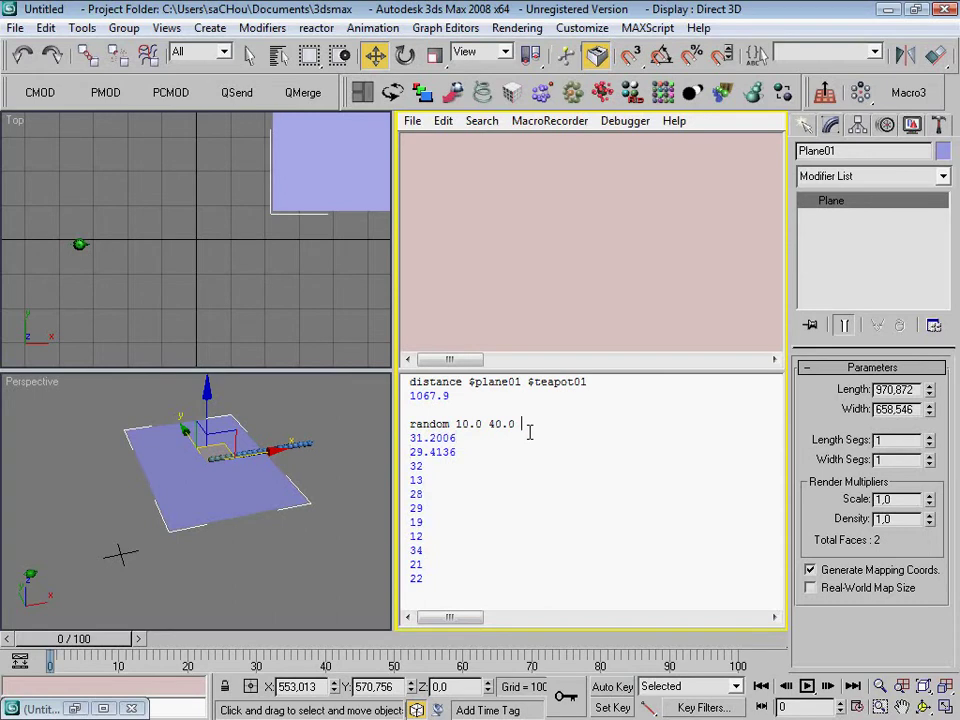
pyautogui.press('Return')
pyautogui.press('Up')
pyautogui.press('Return')
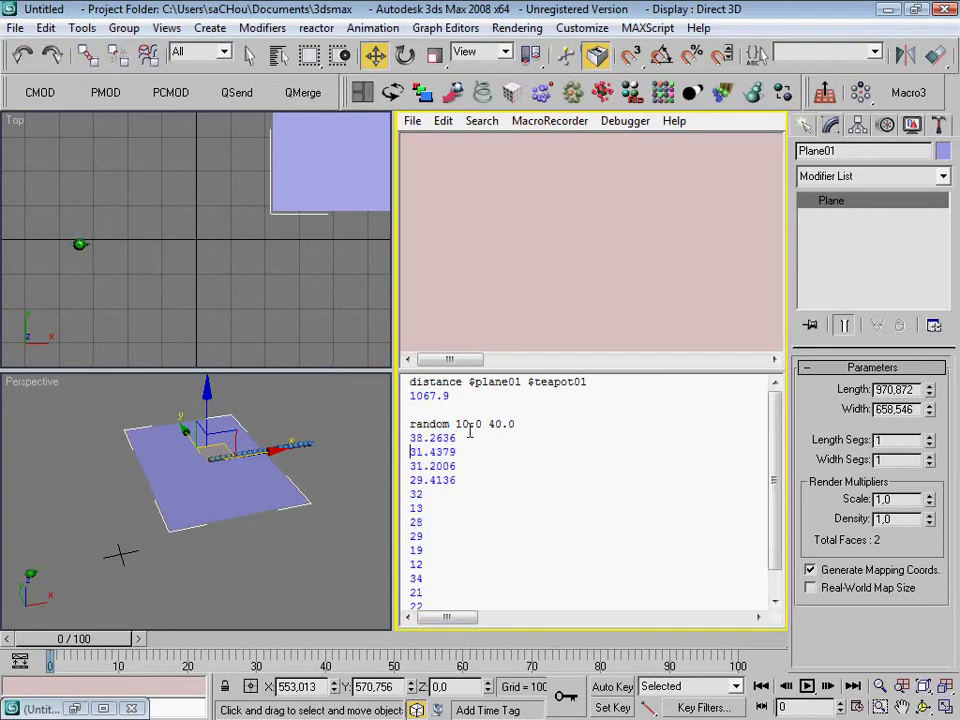
# Step: Change the lower bound to -50.0 and evaluate random -50.0 40.0 several times
pyautogui.doubleClick(430, 424)
pyautogui.click(456, 424)
pyautogui.press('Delete')
pyautogui.write('-5')
pyautogui.press('Return')
pyautogui.press('Return')
pyautogui.press('Return')
pyautogui.press('Return')
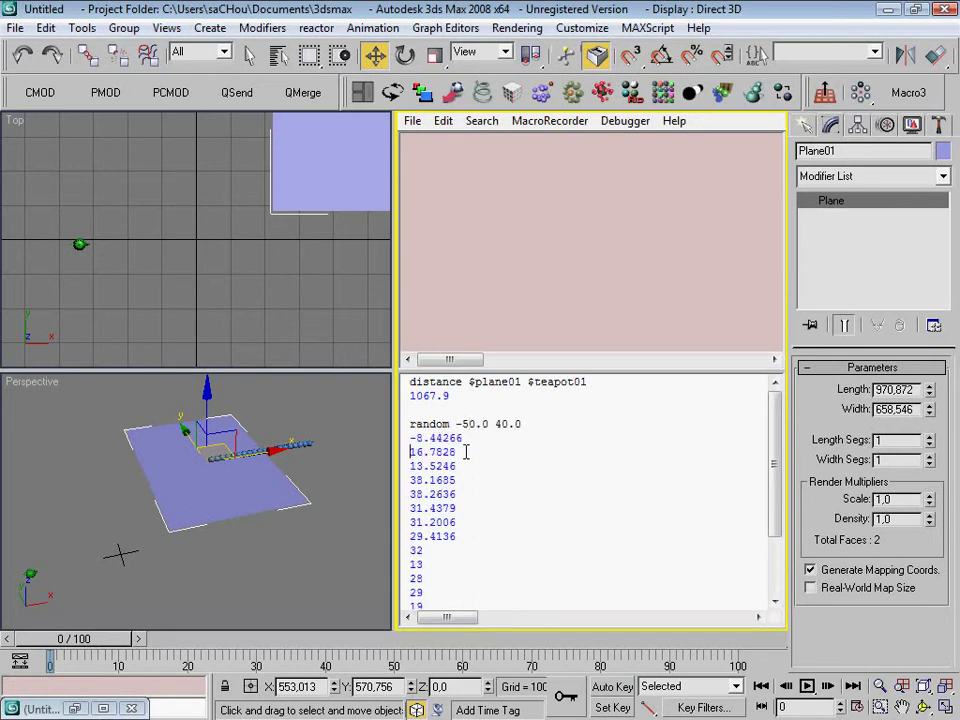
pyautogui.press('Return')
pyautogui.press('Return')
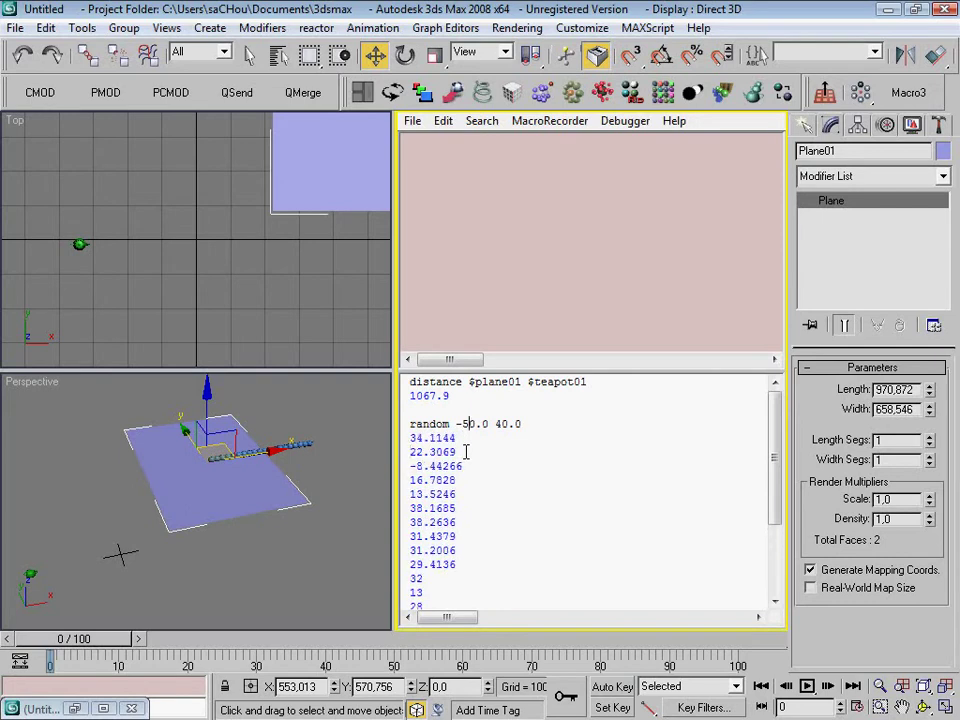
pyautogui.press('Return')
pyautogui.press('Return')
pyautogui.press('Return')
pyautogui.press('Return')
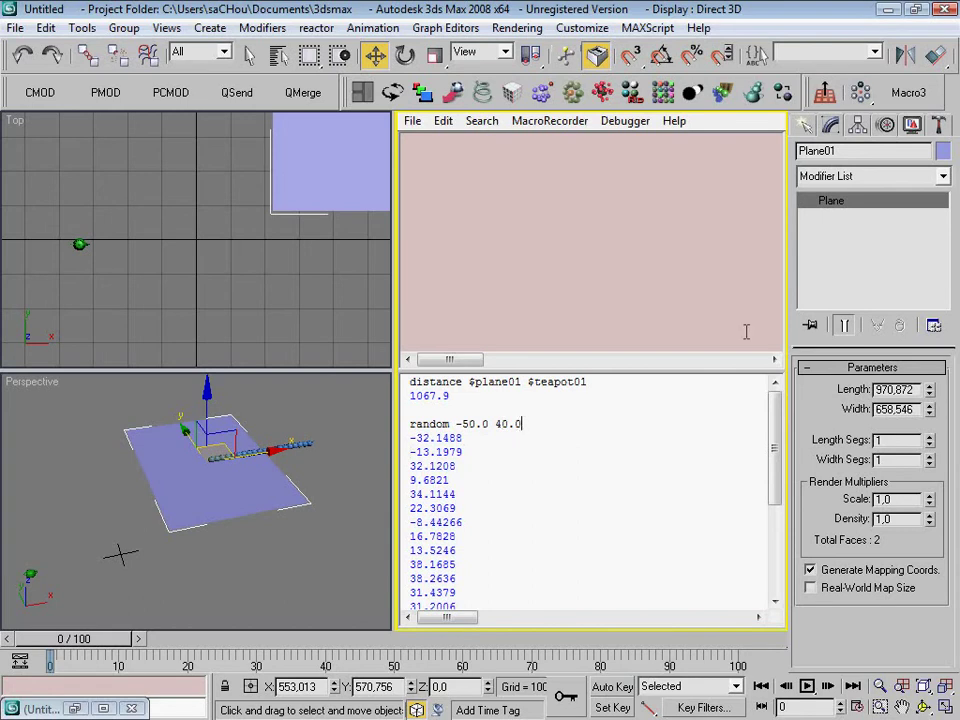
# Step: On line 10, replace i * 30 in the copy's position with random -100 100
pyautogui.moveTo(455, 423); pyautogui.dragTo(413, 423)
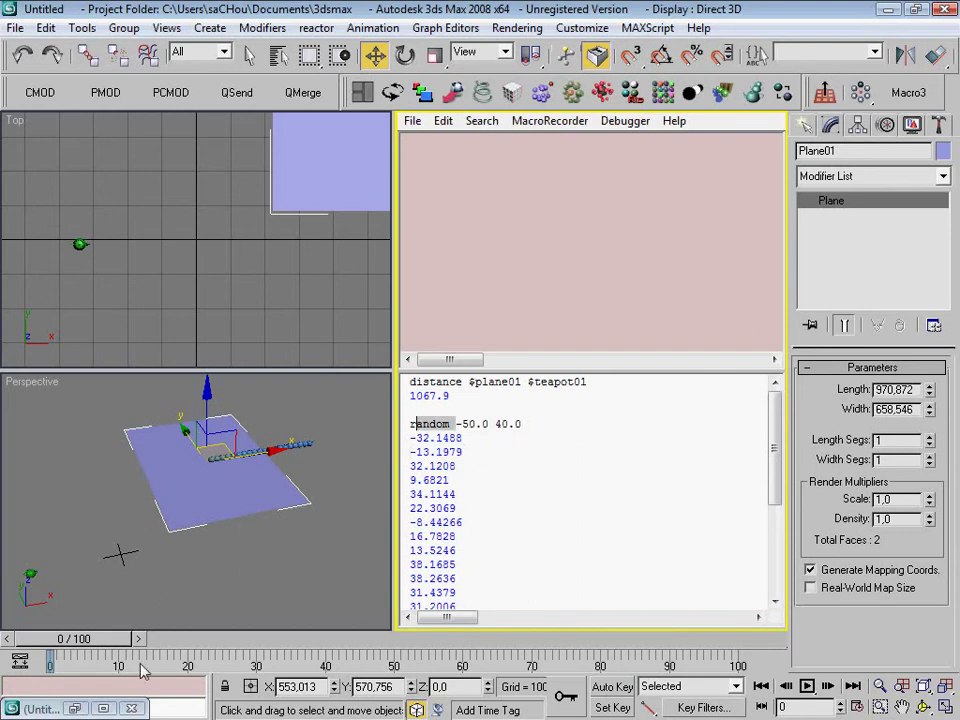
pyautogui.moveTo(251, 461)
pyautogui.keyDown('alt'); pyautogui.mouseDown(button='middle')
pyautogui.moveTo(268, 410)
pyautogui.moveTo(214, 471)
pyautogui.moveTo(220, 460)
pyautogui.moveTo(253, 497)
pyautogui.moveTo(162, 548)
pyautogui.moveTo(242, 499)
pyautogui.moveTo(225, 482)
pyautogui.moveTo(262, 468)
pyautogui.mouseUp(button='middle'); pyautogui.keyUp('alt')
pyautogui.click(138, 571)
pyautogui.moveTo(634, 277); pyautogui.dragTo(598, 277)
pyautogui.write('rand')
pyautogui.press('BackSpace')
pyautogui.write('dom -100 100')
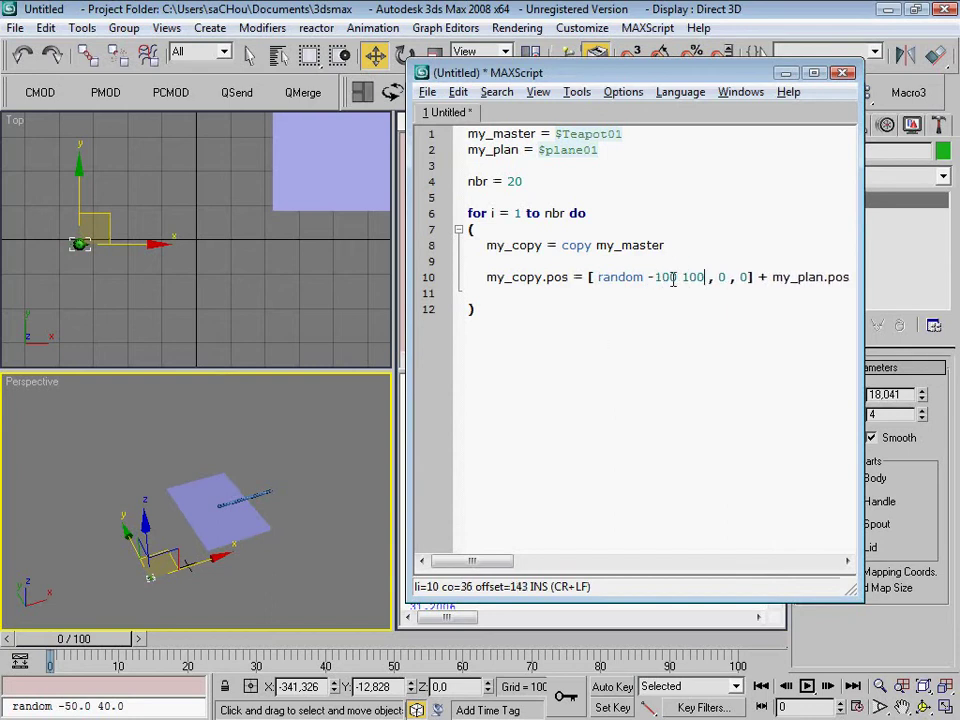
pyautogui.hotkey('ctrl', 'Left')
pyautogui.hotkey('ctrl', 'Left')
pyautogui.hotkey('ctrl', 'Left')
pyautogui.hotkey('ctrl', 'Left')
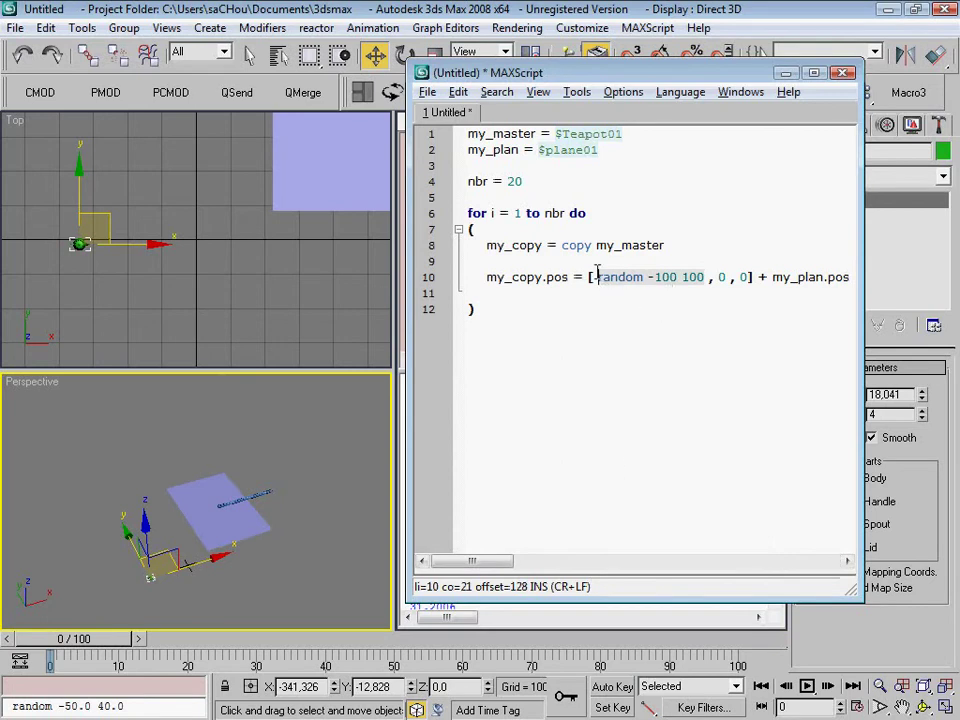
pyautogui.click(573, 294)
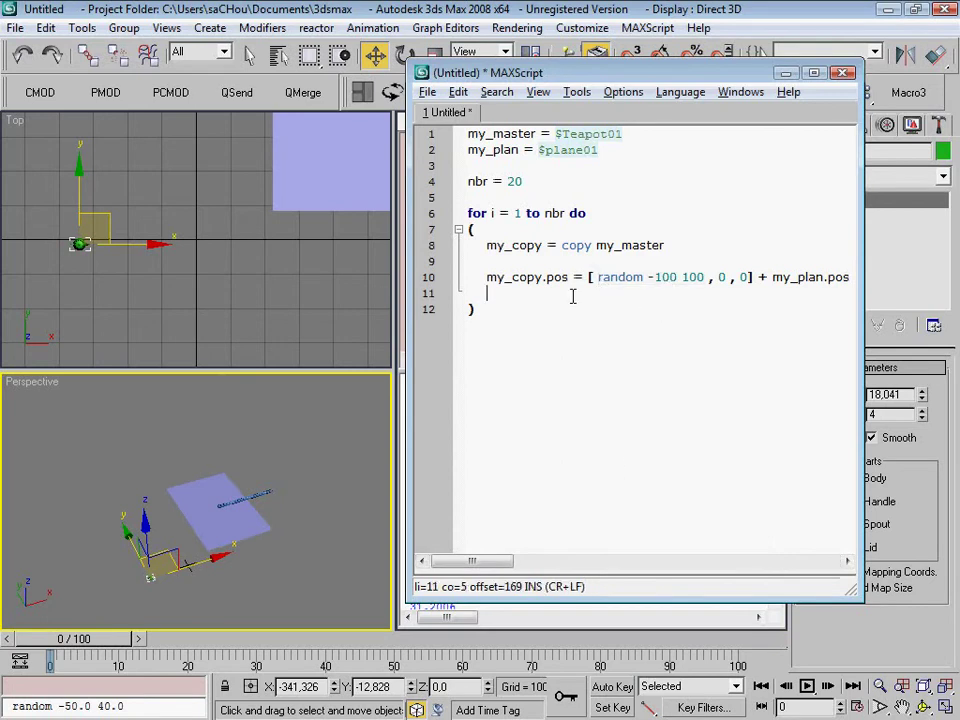
# Step: Evaluate the whole script and orbit the view to inspect the new row of teapot copies
pyautogui.click(577, 91)
pyautogui.click(598, 122)
pyautogui.moveTo(326, 456)
pyautogui.keyDown('alt'); pyautogui.mouseDown(button='middle')
pyautogui.moveTo(285, 538)
pyautogui.moveTo(343, 476)
pyautogui.mouseUp(button='middle'); pyautogui.keyUp('alt')
pyautogui.scroll(3, 300, 488)
pyautogui.scroll(-3, 298, 483)
pyautogui.moveTo(364, 456); pyautogui.dragTo(258, 481)
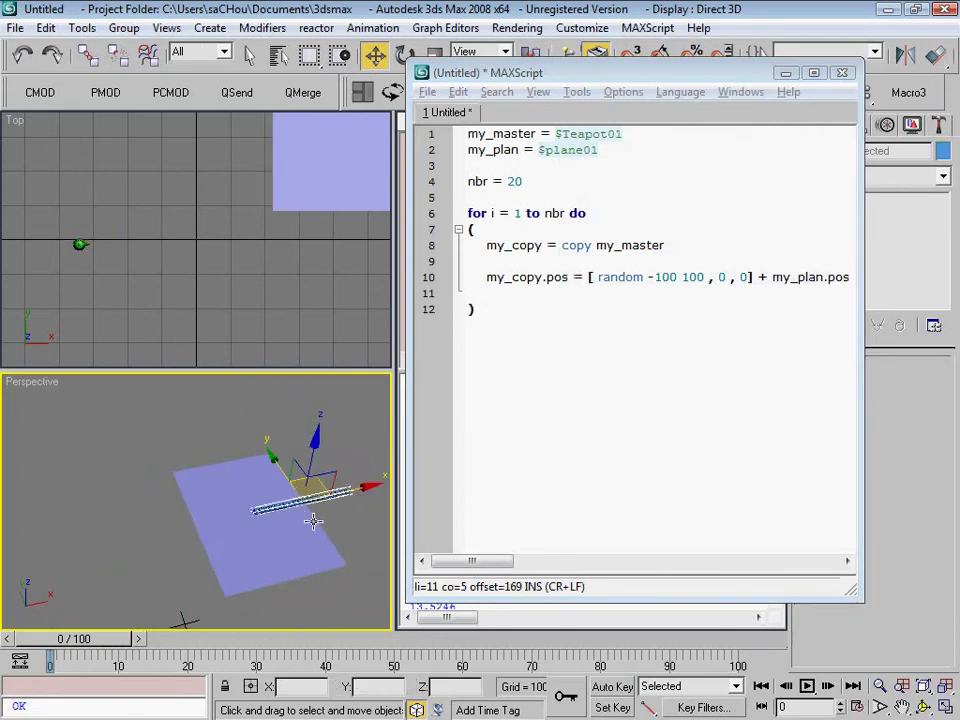
pyautogui.click(377, 503)
# Step: Scroll through the script, then select Plane01 in the viewport
pyautogui.click(579, 426)
pyautogui.scroll(2, 264, 559)
pyautogui.scroll(2, 290, 520)
pyautogui.scroll(2, 306, 494)
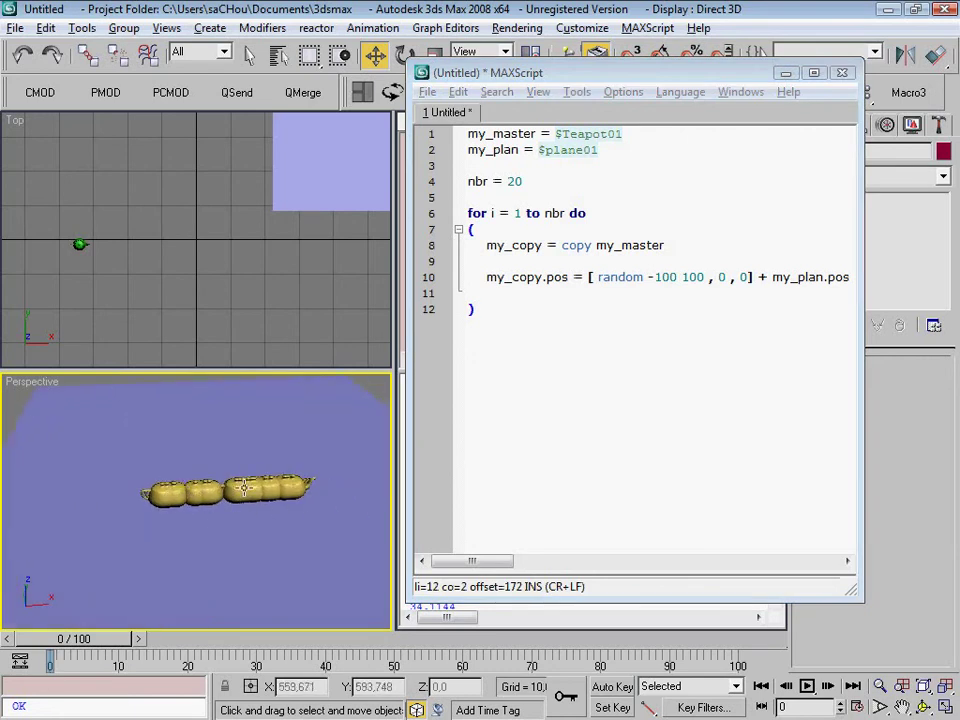
pyautogui.scroll(-2, 252, 500)
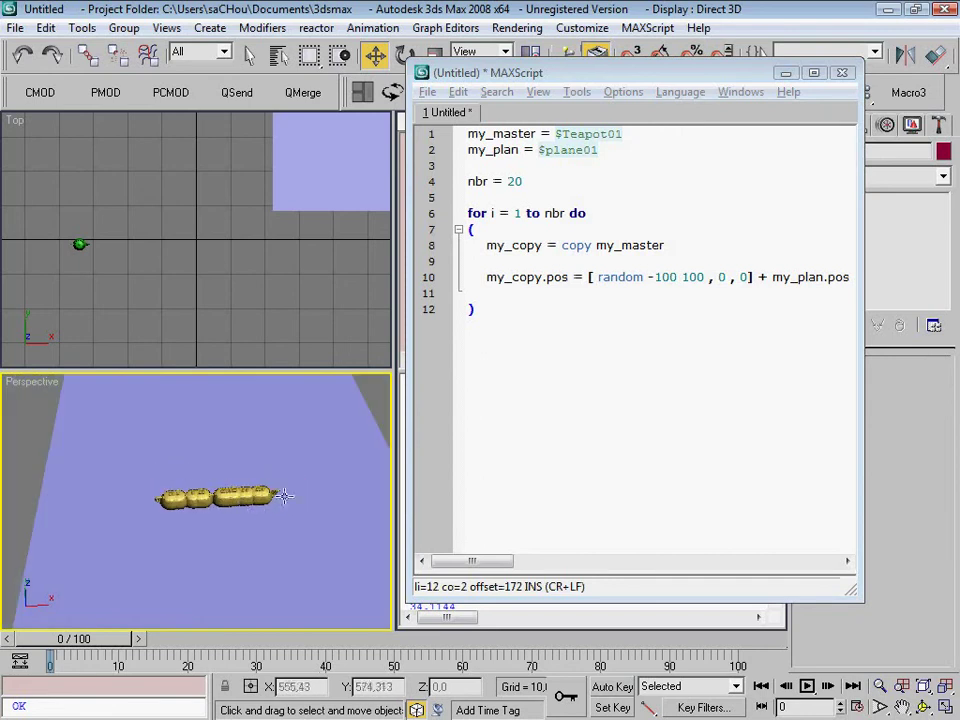
pyautogui.scroll(2, 225, 485)
pyautogui.scroll(-1, 224, 480)
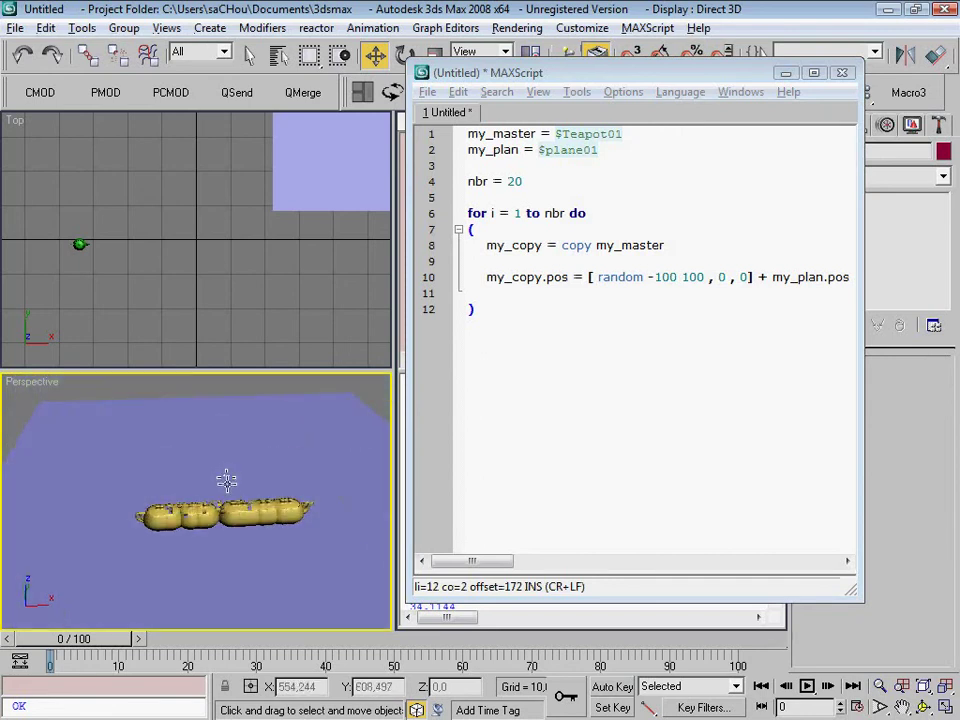
pyautogui.scroll(-1, 215, 500)
pyautogui.scroll(-1, 180, 527)
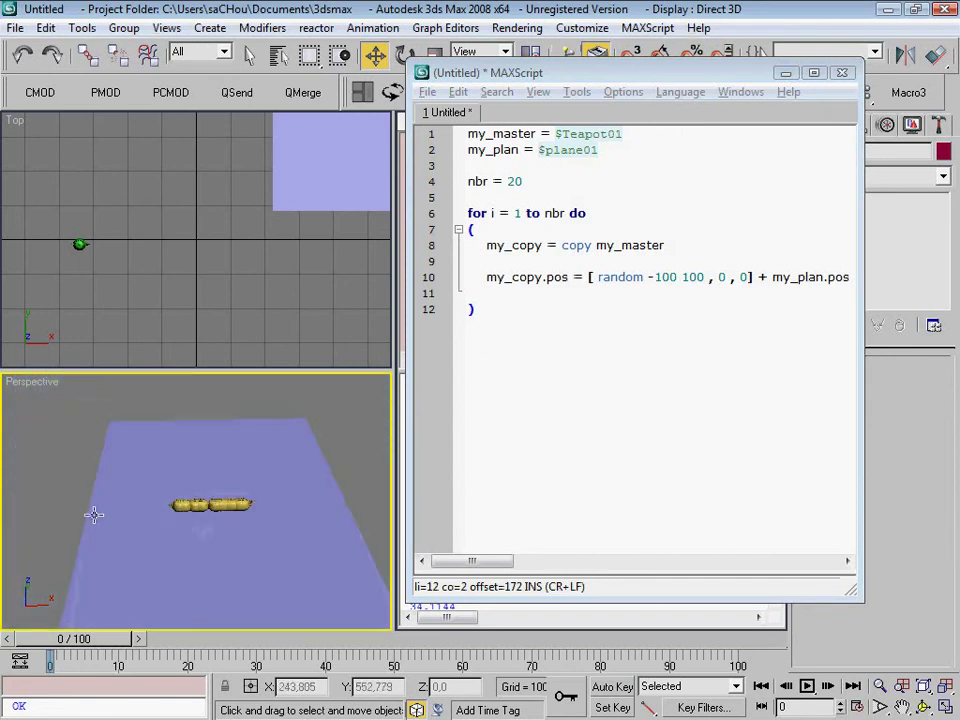
pyautogui.click(312, 490)
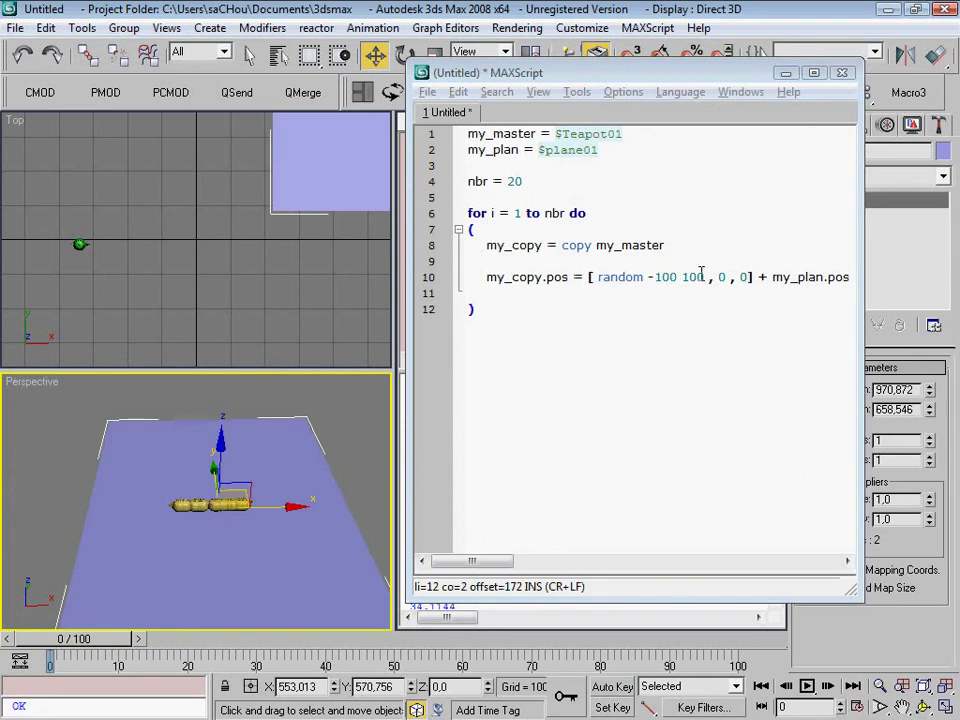
# Step: Replace the copy's position vector on line 10 with [ x , y , z ]
pyautogui.moveTo(702, 277); pyautogui.dragTo(596, 278)
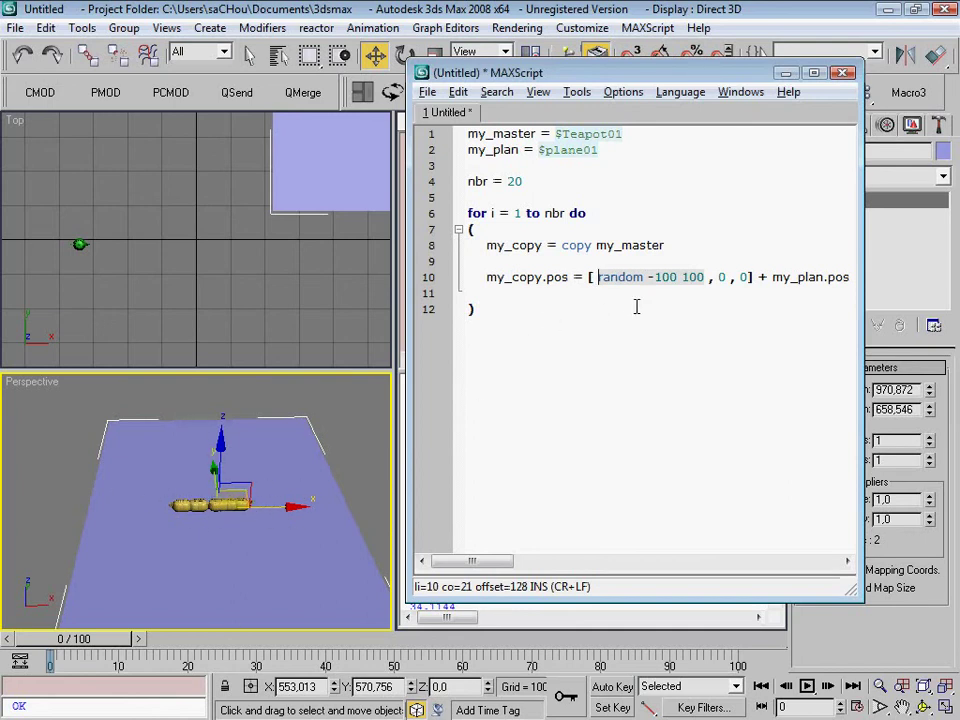
pyautogui.click(677, 277)
pyautogui.click(603, 277)
pyautogui.press('Left')
pyautogui.press('Delete')
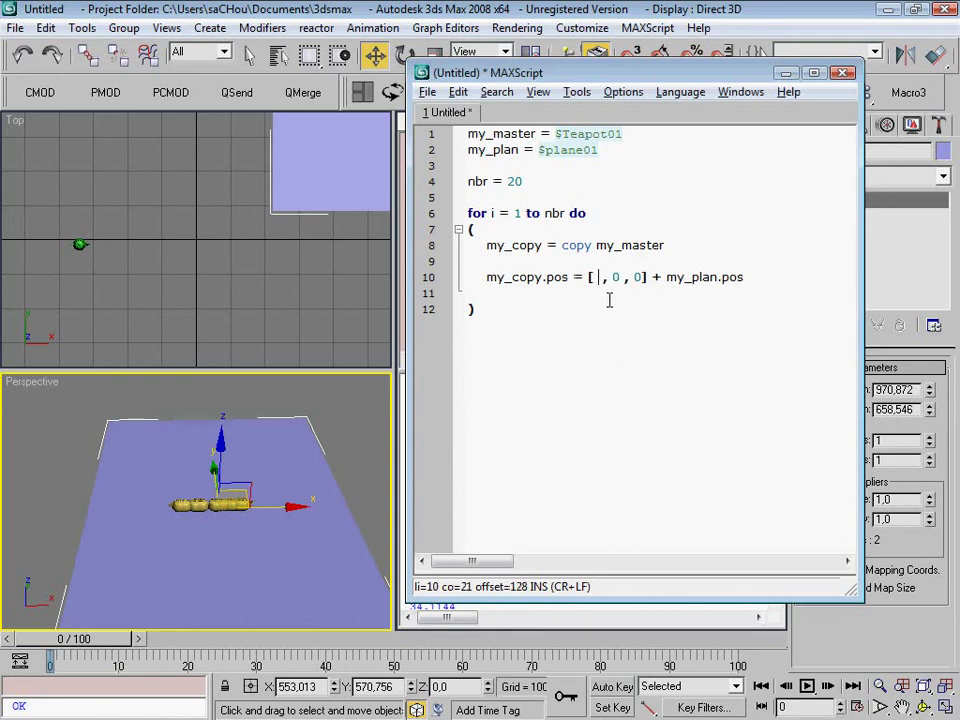
pyautogui.write('x')
pyautogui.click(621, 279)
pyautogui.press('Delete')
pyautogui.write('y')
pyautogui.press('Right')
pyautogui.press('Right')
pyautogui.press('Right')
pyautogui.press('Right')
pyautogui.press('Left')
pyautogui.write('z')
# Step: Add lines x = random -100 100 and y = random -100 100 above the position, dropping the z line
pyautogui.click(488, 261)
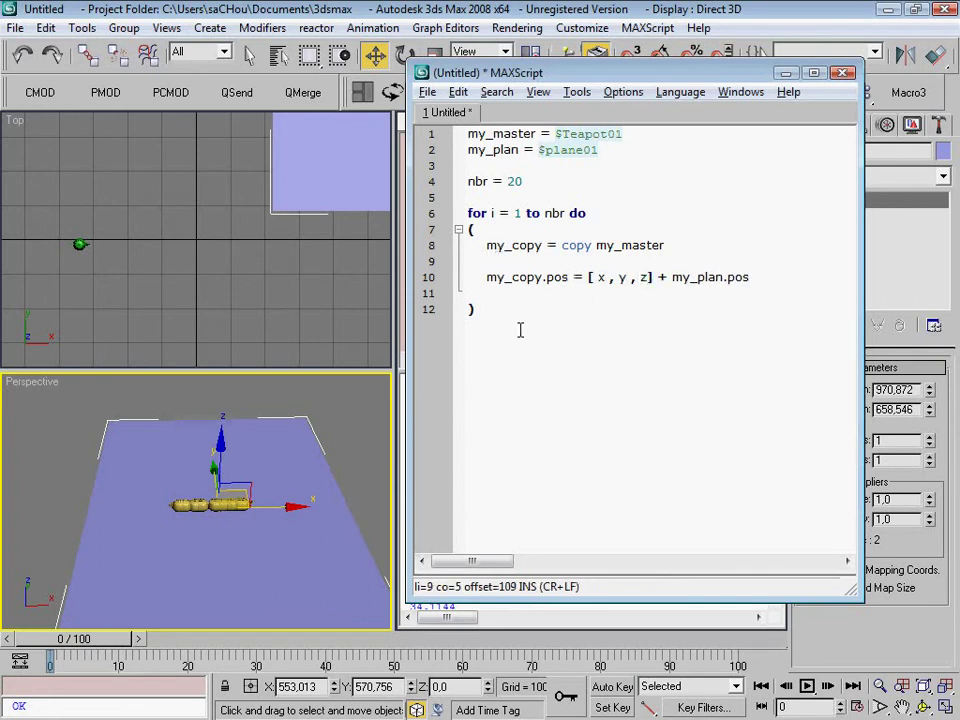
pyautogui.write('x = ')
pyautogui.write('random -100 100')
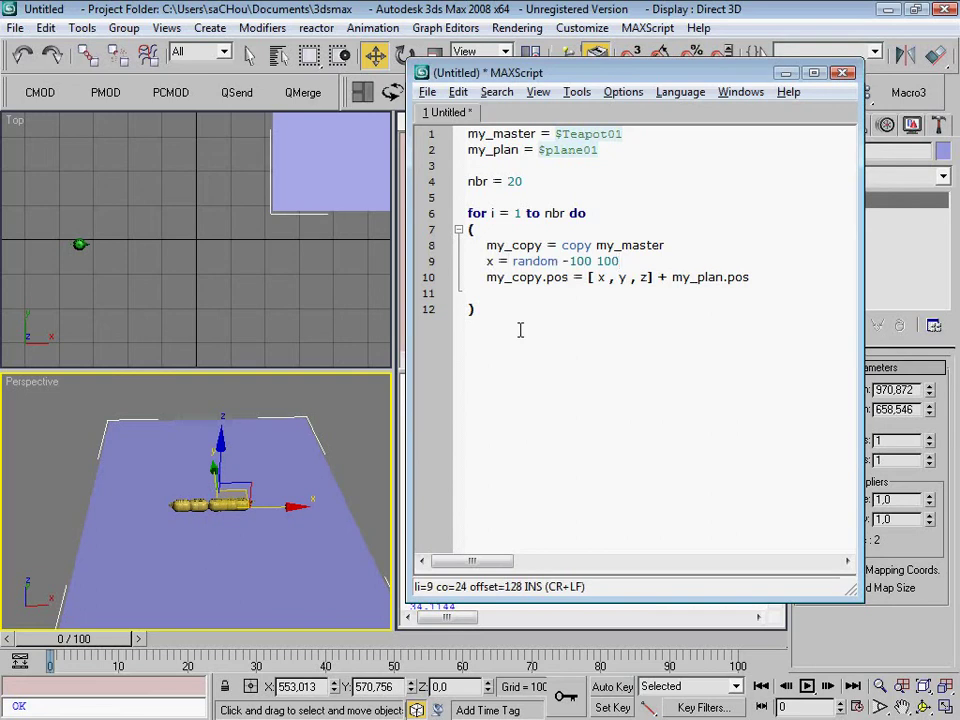
pyautogui.press('Return')
pyautogui.write('y = random -100 100')
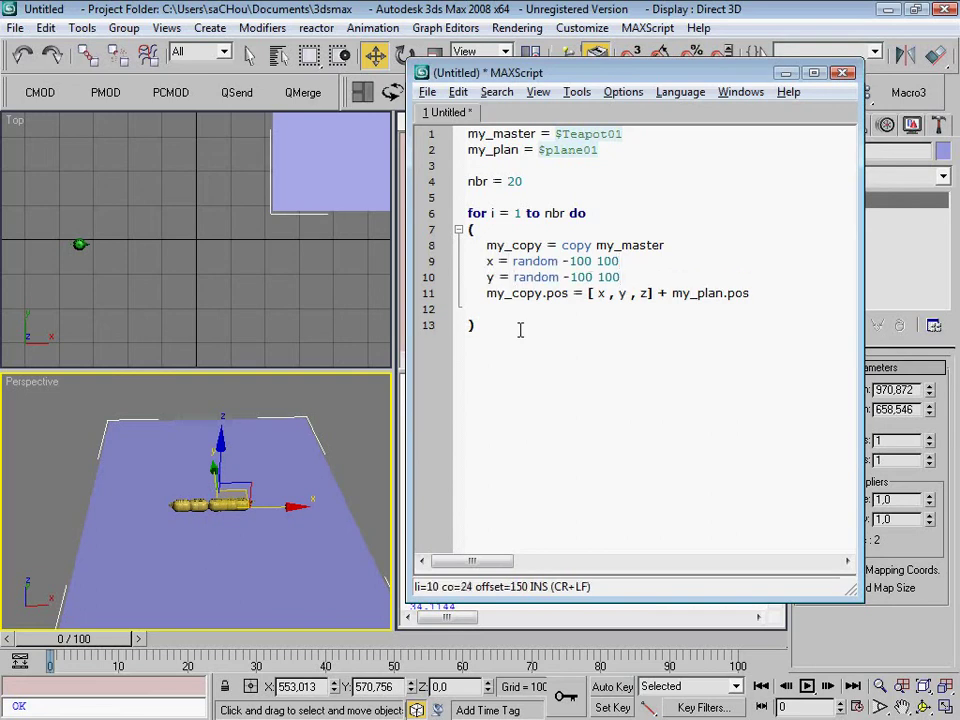
pyautogui.press('Return')
pyautogui.write('z = 0')
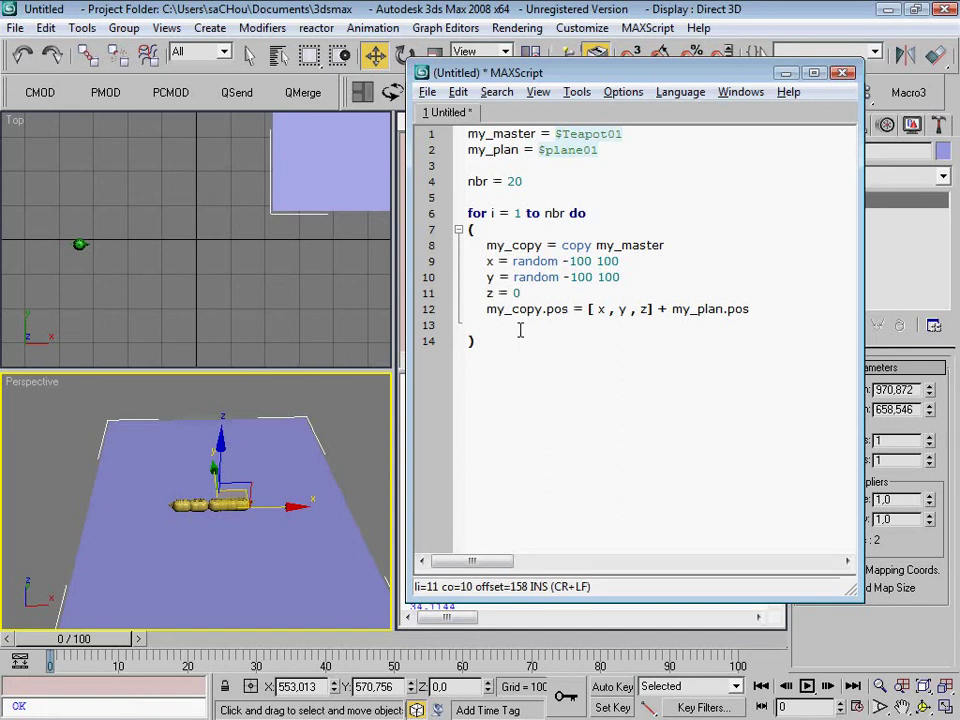
pyautogui.hotkey('shift', 'Home')
pyautogui.press('BackSpace')
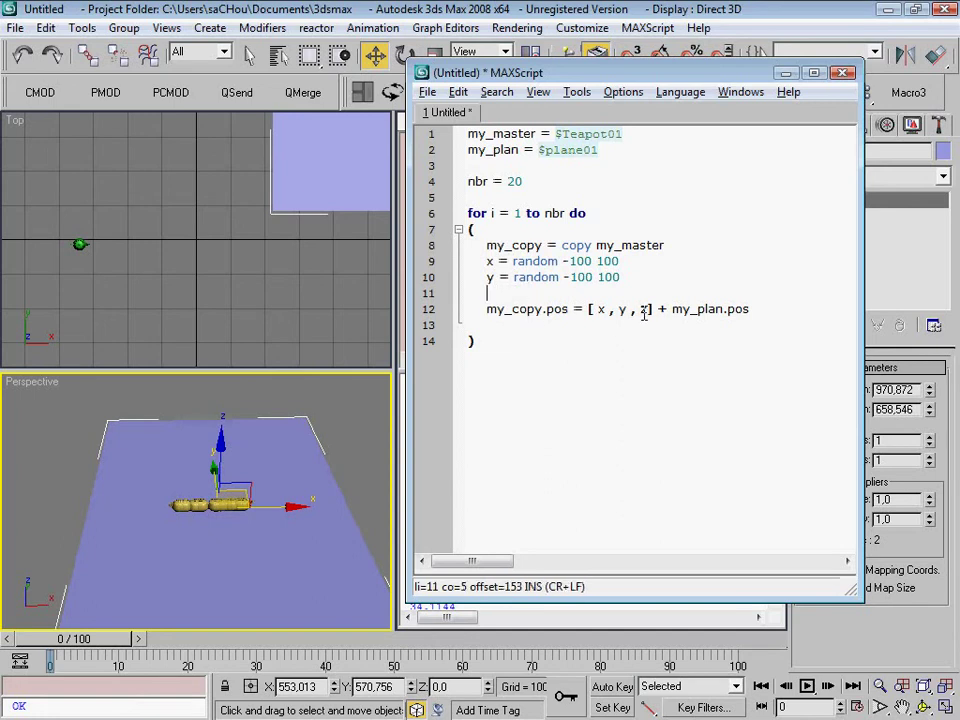
pyautogui.doubleClick(643, 310)
# Step: Set the vector's z coordinate to .0 and orbit to view the whole plane
pyautogui.write('.0')
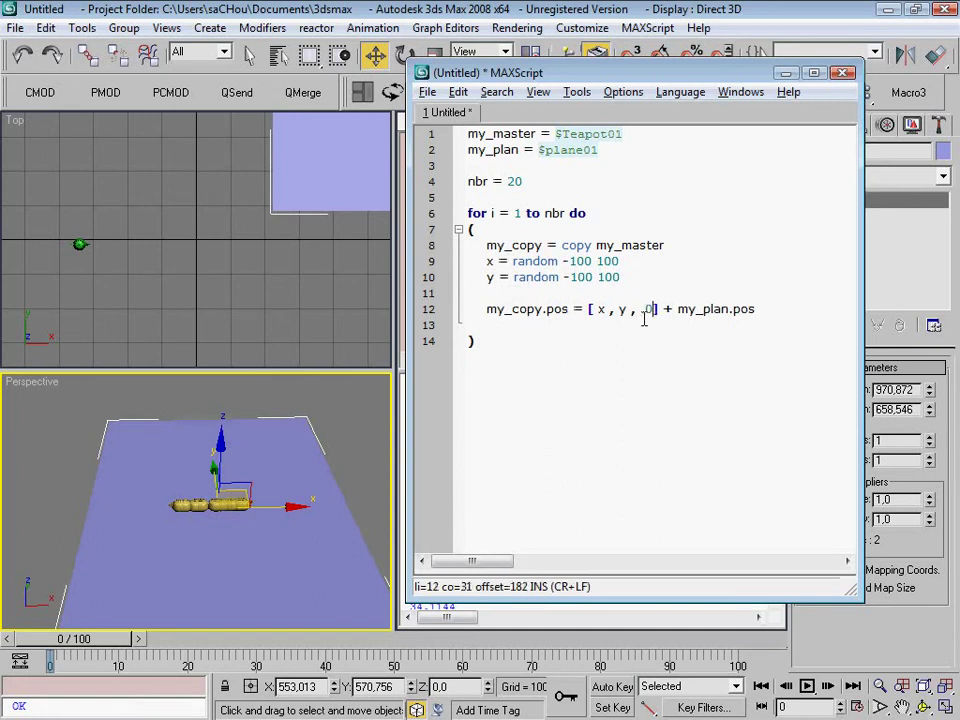
pyautogui.moveTo(275, 390)
pyautogui.keyDown('alt'); pyautogui.mouseDown(button='middle')
pyautogui.moveTo(291, 467)
pyautogui.moveTo(277, 511)
pyautogui.moveTo(319, 476)
pyautogui.mouseUp(button='middle'); pyautogui.keyUp('alt')
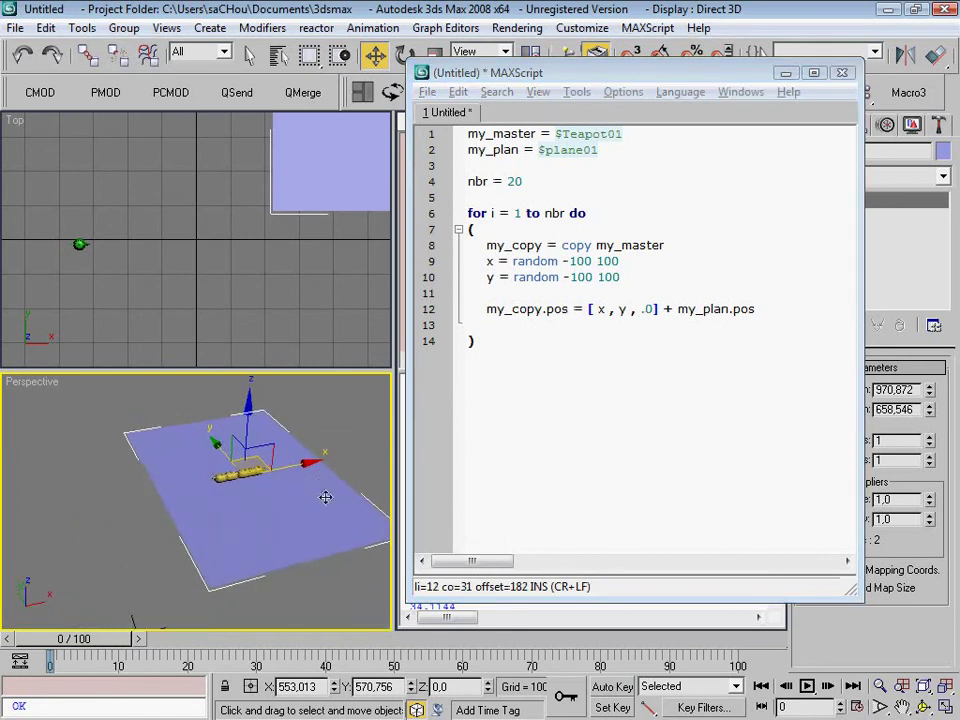
pyautogui.keyDown('alt'); pyautogui.moveTo(268, 497); pyautogui.dragTo(322, 387, button='middle'); pyautogui.keyUp('alt')
pyautogui.moveTo(197, 506); pyautogui.dragTo(251, 474, button='middle')
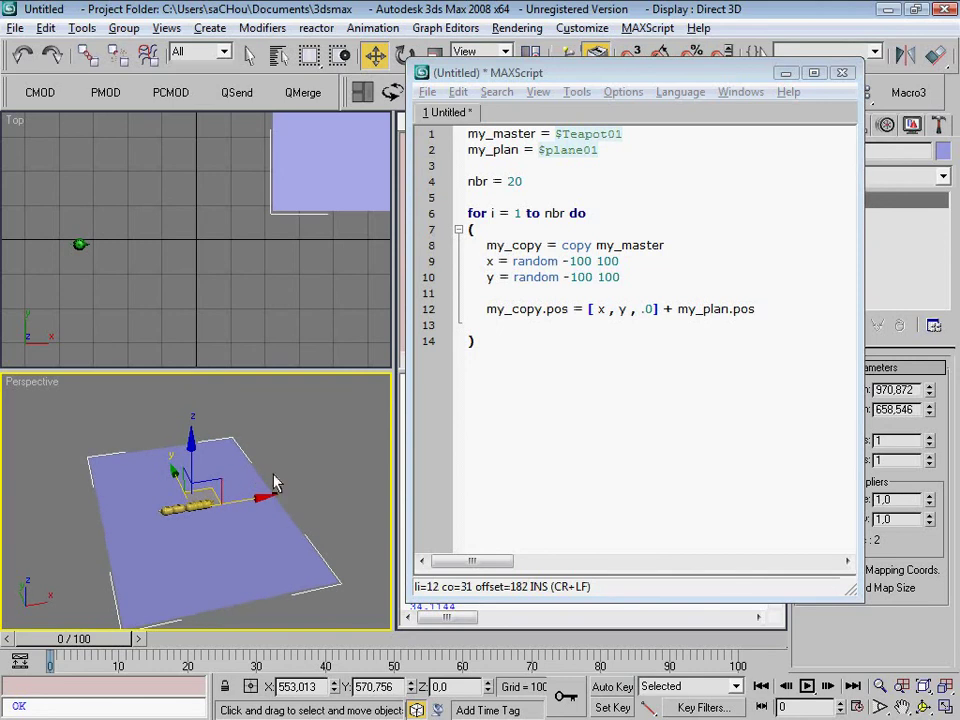
pyautogui.keyDown('alt'); pyautogui.moveTo(282, 511); pyautogui.dragTo(226, 525, button='middle'); pyautogui.keyUp('alt')
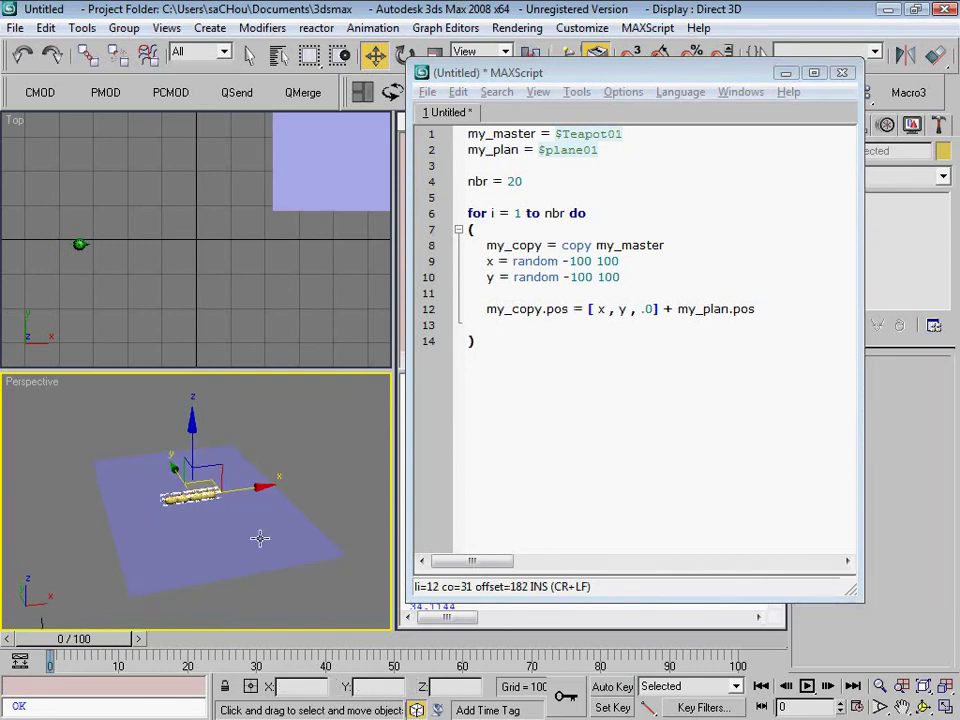
pyautogui.click(260, 520)
# Step: Run the script to scatter teapots in X and Y, then select the plane to show its parameters
pyautogui.click(521, 371)
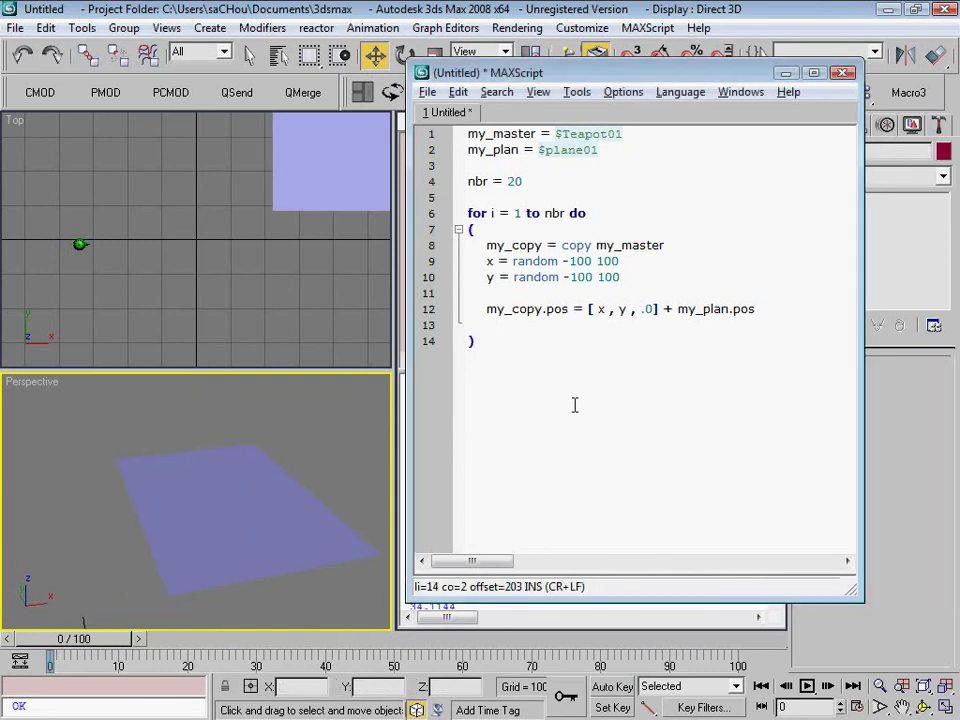
pyautogui.hotkey('ctrl', 'e')
pyautogui.keyDown('alt'); pyautogui.moveTo(274, 499); pyautogui.dragTo(265, 557, button='middle'); pyautogui.keyUp('alt')
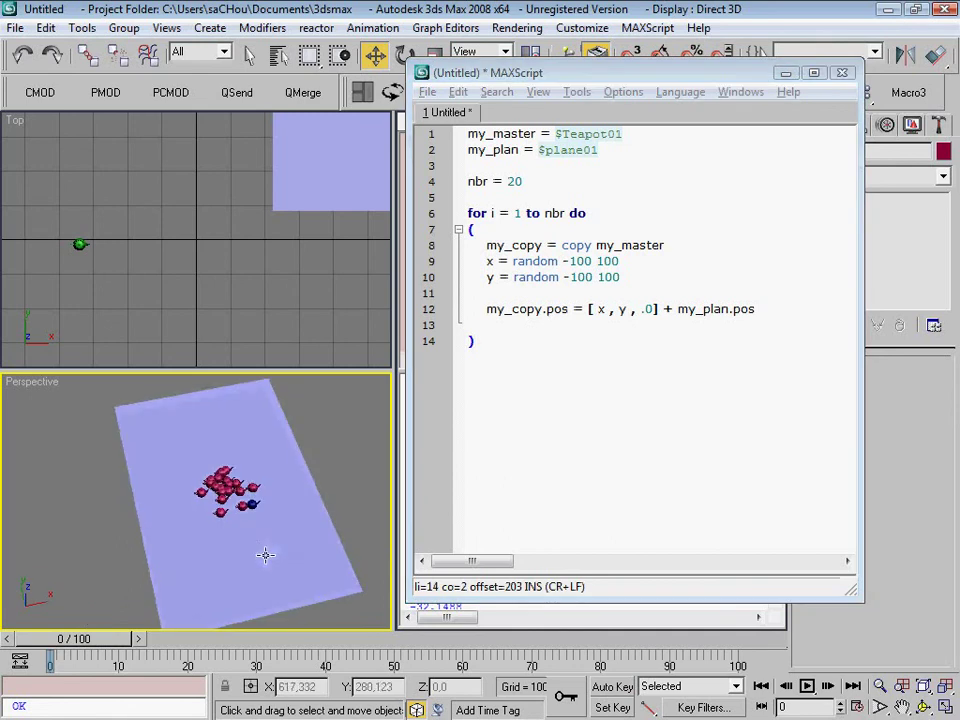
pyautogui.scroll(3, 256, 505)
pyautogui.keyDown('alt'); pyautogui.moveTo(256, 505); pyautogui.dragTo(226, 502, button='middle'); pyautogui.keyUp('alt')
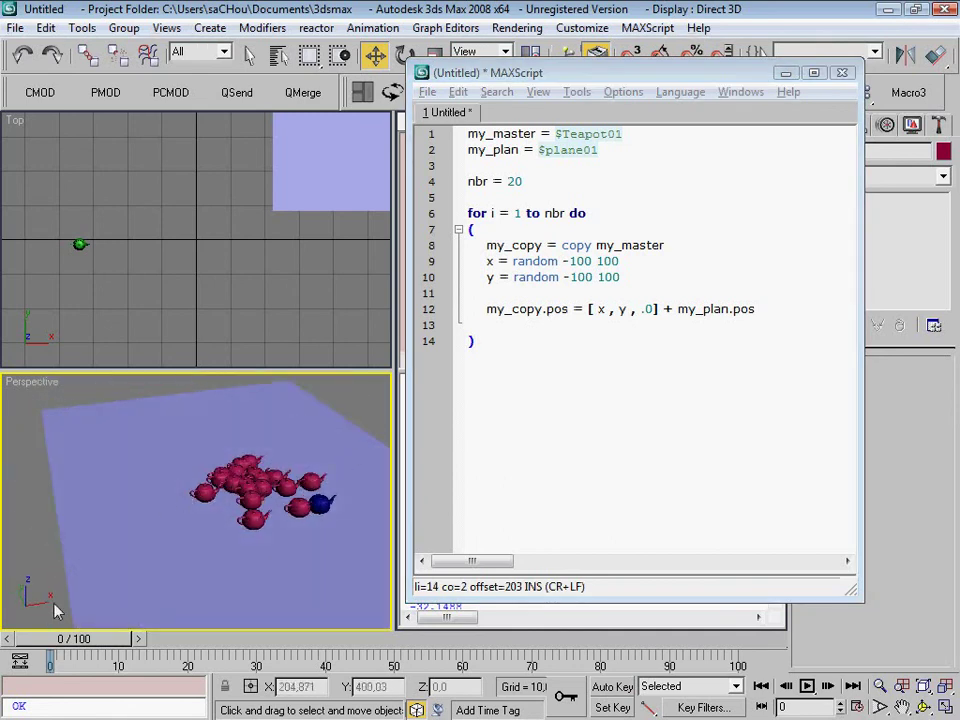
pyautogui.keyDown('alt'); pyautogui.moveTo(42, 612); pyautogui.dragTo(176, 568, button='middle'); pyautogui.keyUp('alt')
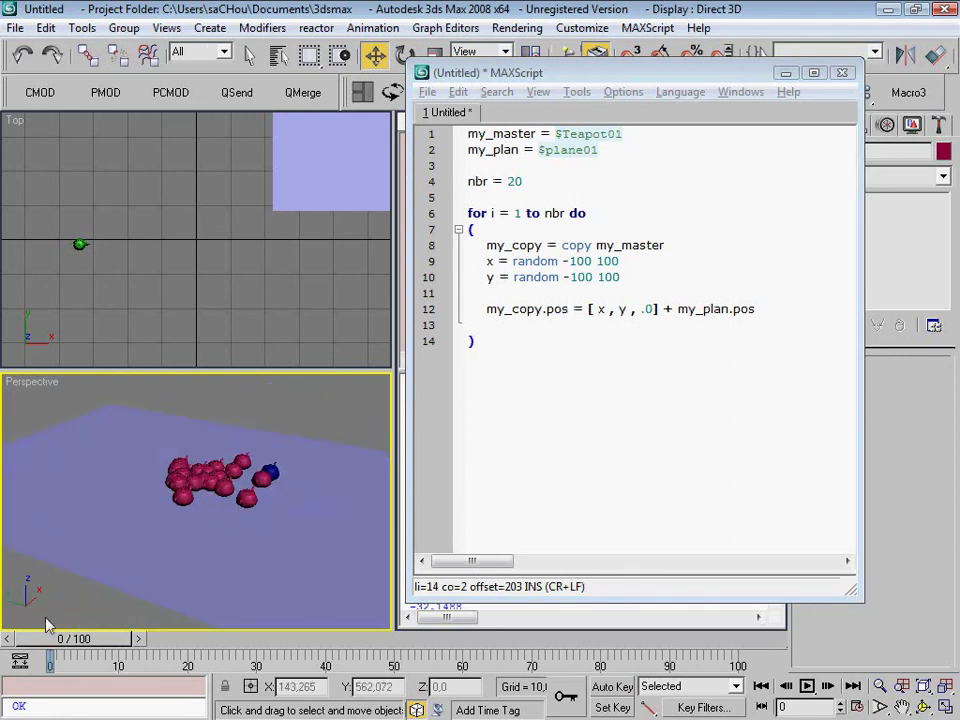
pyautogui.moveTo(212, 512)
pyautogui.keyDown('alt'); pyautogui.mouseDown(button='middle')
pyautogui.moveTo(221, 527)
pyautogui.moveTo(195, 527)
pyautogui.moveTo(294, 535)
pyautogui.mouseUp(button='middle'); pyautogui.keyUp('alt')
pyautogui.click(294, 535)
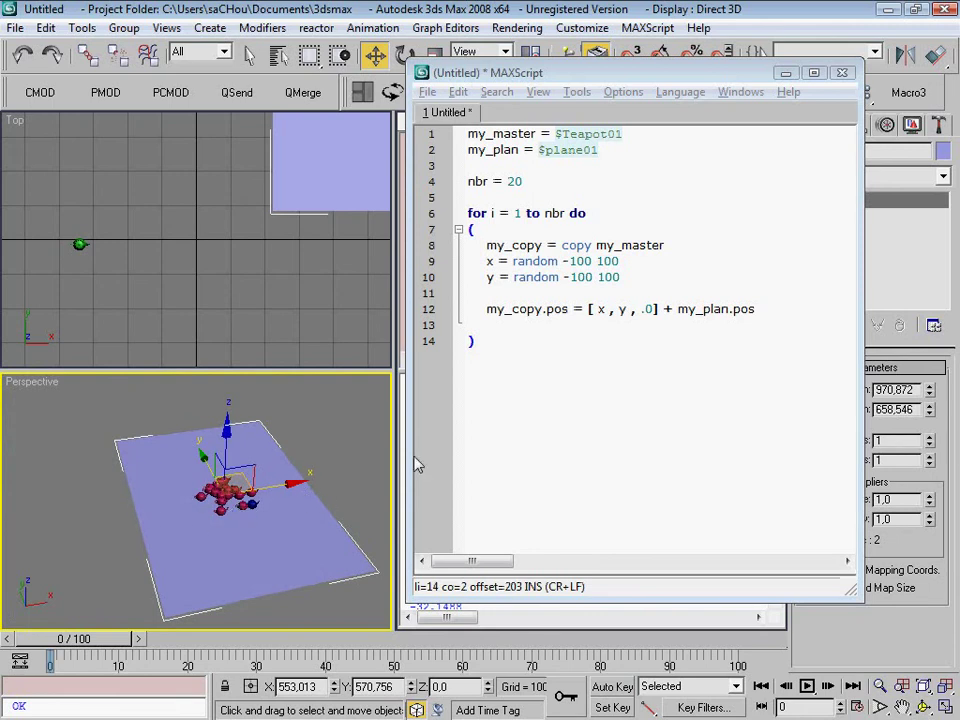
# Step: Box-select the scattered teapot copies and delete them
pyautogui.click(715, 311)
pyautogui.doubleClick(715, 311)
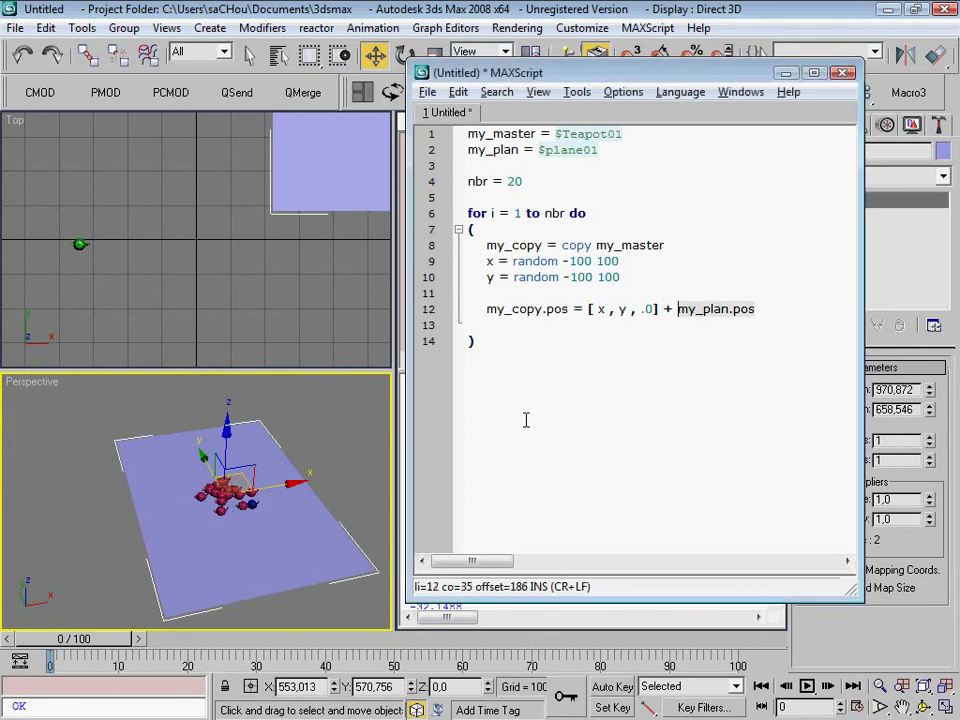
pyautogui.scroll(-3, 272, 518)
pyautogui.moveTo(321, 461); pyautogui.dragTo(129, 536)
pyautogui.press('Delete')
# Step: Move Plane01 away from the original teapot and maximize the Perspective viewport
pyautogui.click(237, 481)
pyautogui.moveTo(237, 481)
pyautogui.mouseDown()
pyautogui.moveTo(230, 497)
pyautogui.moveTo(248, 458)
pyautogui.moveTo(343, 446)
pyautogui.mouseUp()
pyautogui.click(574, 422)
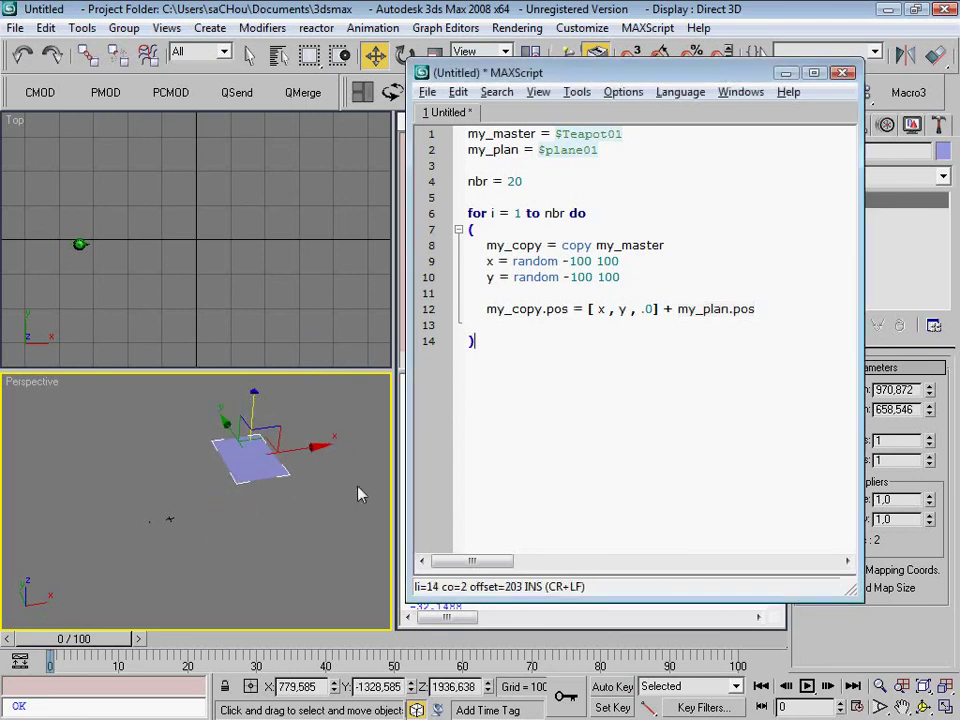
pyautogui.click(242, 489)
pyautogui.hotkey('alt', 'w')
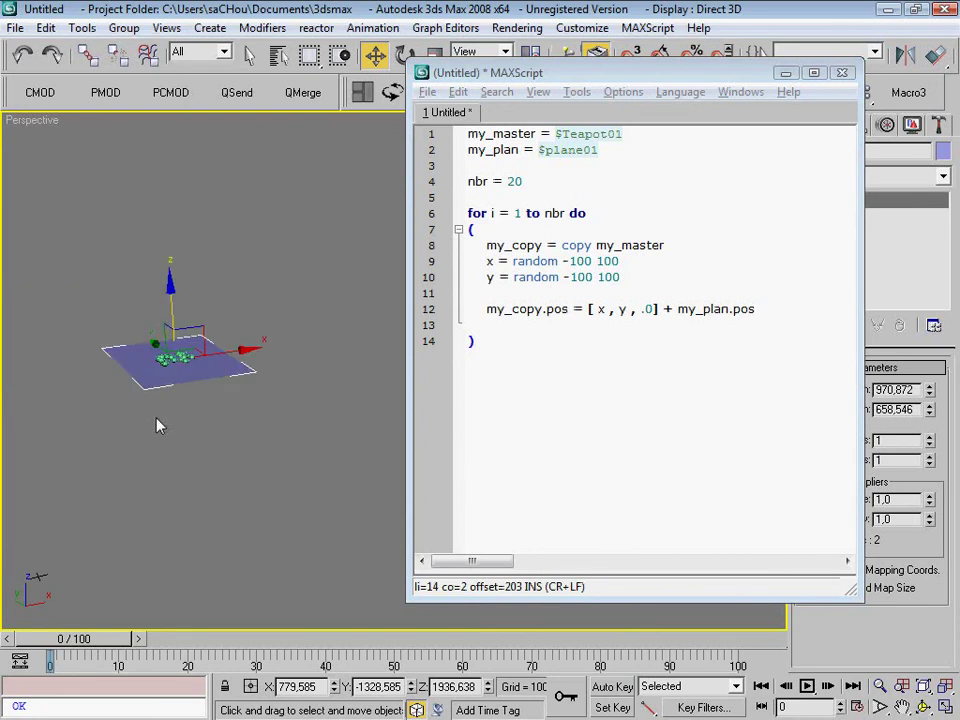
pyautogui.click(706, 309)
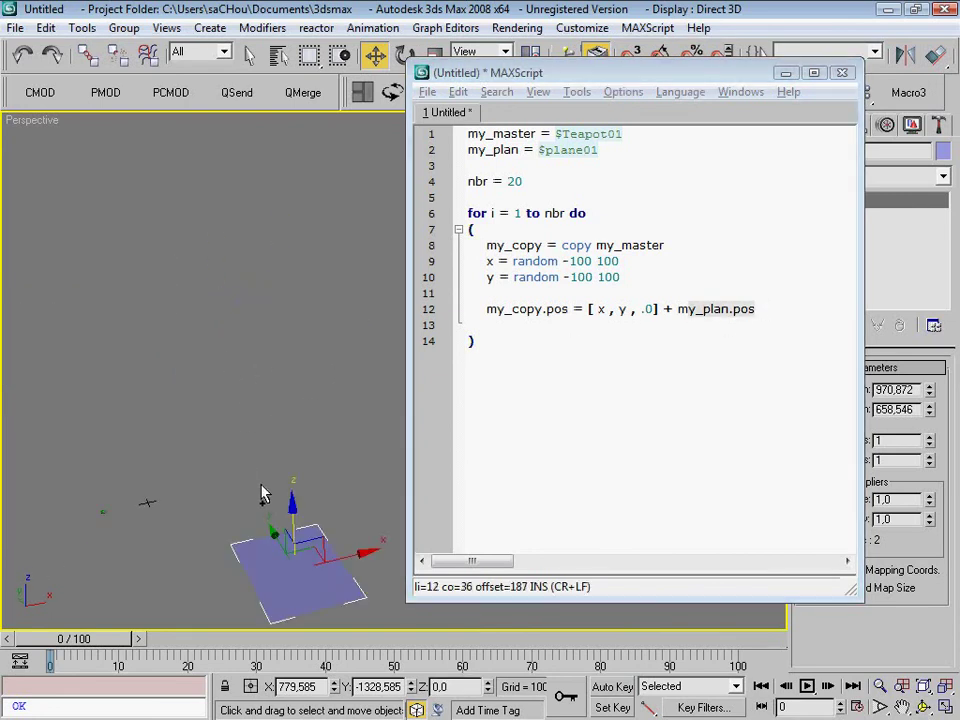
pyautogui.moveTo(259, 476); pyautogui.dragTo(131, 507, button='middle')
pyautogui.scroll(-3, 238, 495)
pyautogui.moveTo(591, 261); pyautogui.dragTo(568, 261)
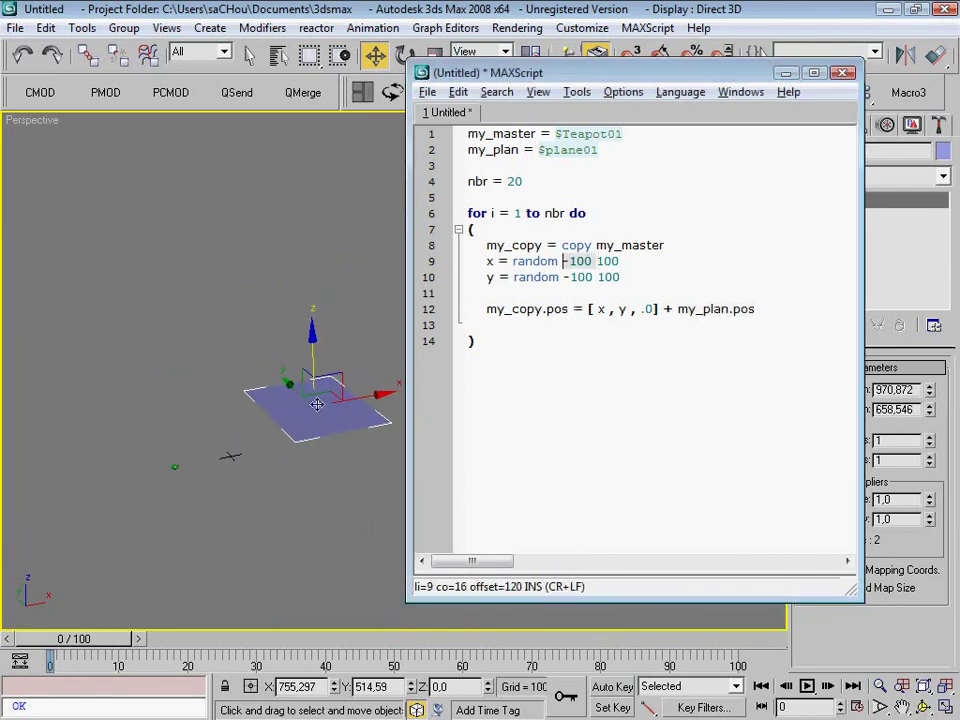
# Step: Enlarge Plane01 to length 1514.561 and width 920.917 using the spinners
pyautogui.click(786, 73)
pyautogui.scroll(2, 375, 390)
pyautogui.moveTo(326, 435); pyautogui.dragTo(422, 407, button='middle')
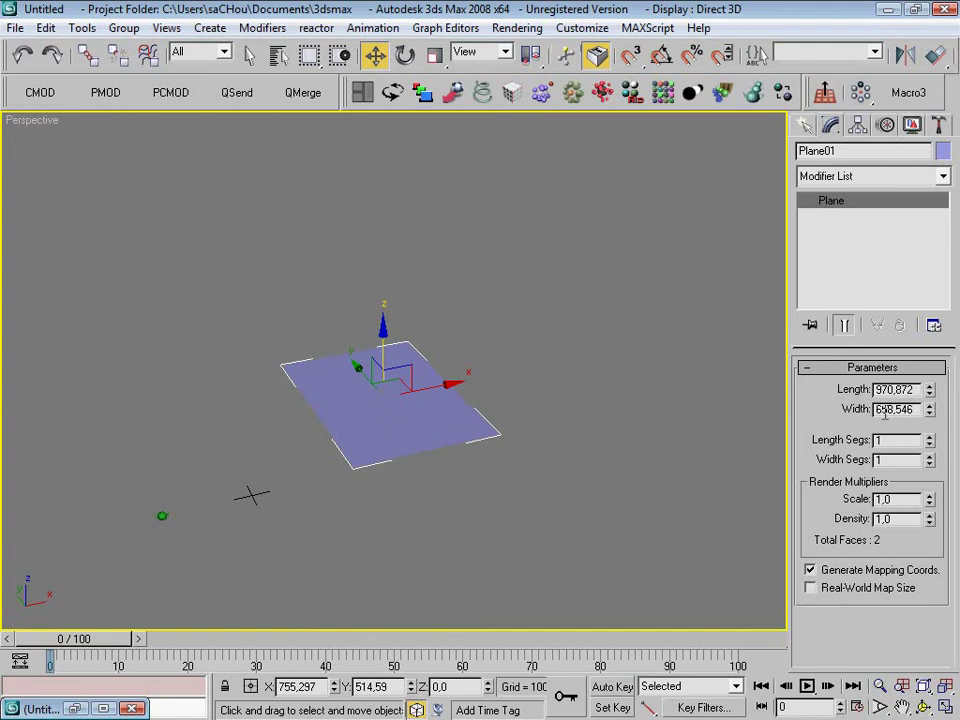
pyautogui.moveTo(929, 393)
pyautogui.mouseDown()
pyautogui.moveTo(921, 346)
pyautogui.moveTo(940, 320)
pyautogui.moveTo(913, 405)
pyautogui.moveTo(933, 415)
pyautogui.mouseUp()
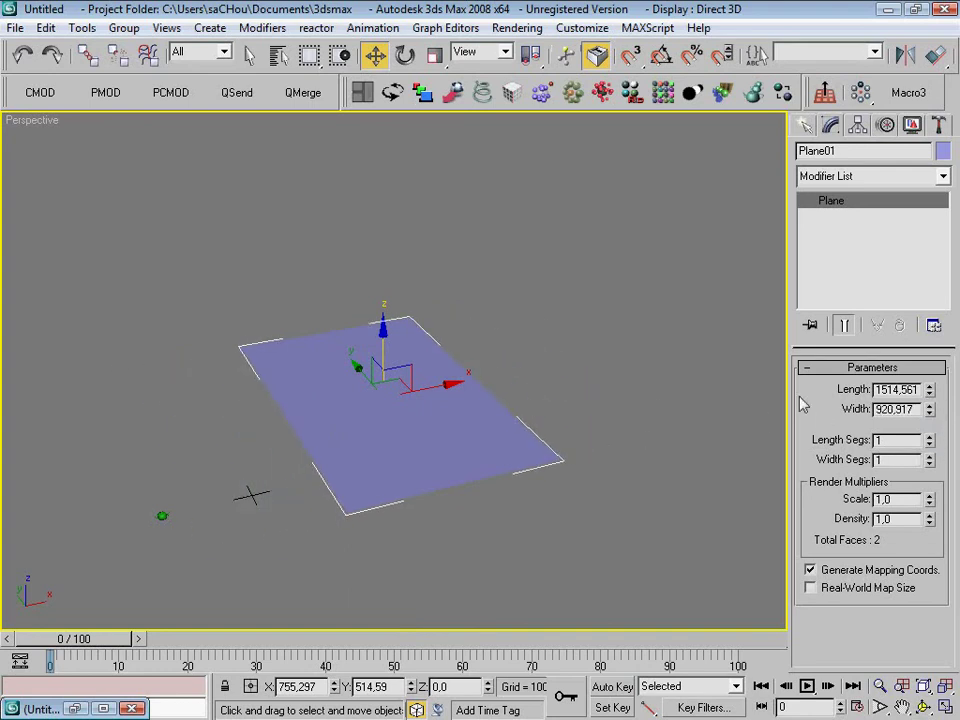
# Step: Minimize the script editor again and restore the multi-view layout with the Listener
pyautogui.click(74, 708)
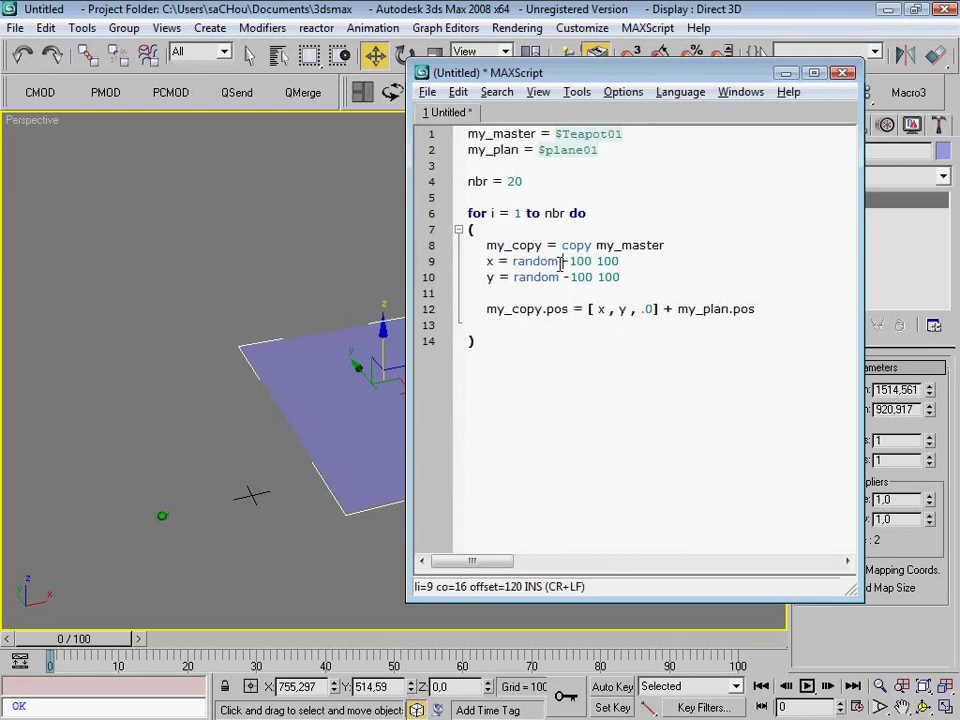
pyautogui.click(574, 263)
pyautogui.click(565, 267)
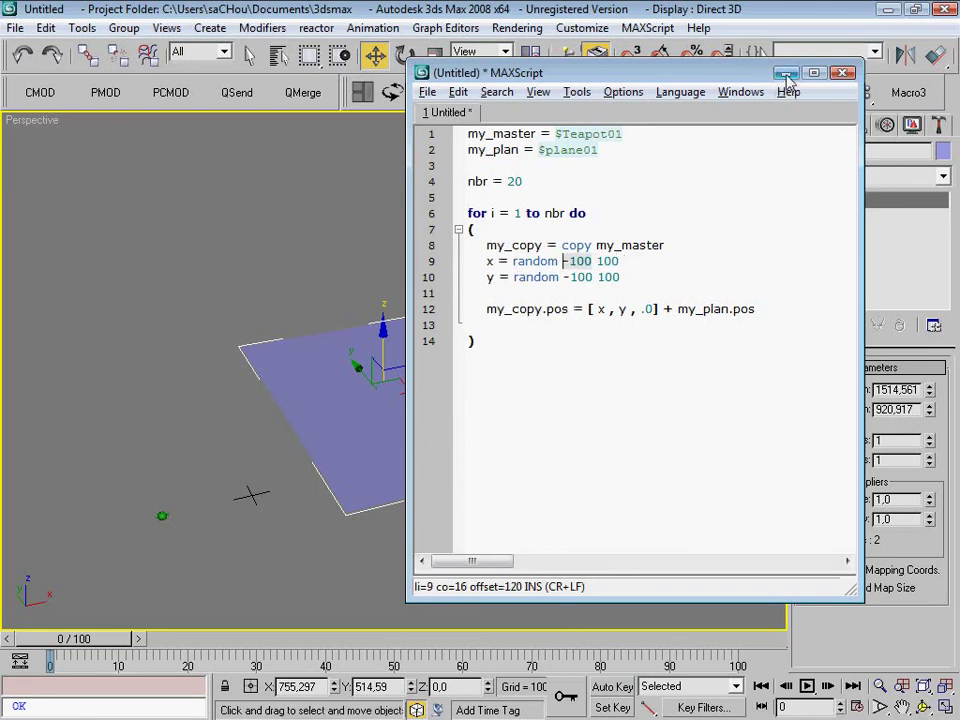
pyautogui.click(786, 73)
pyautogui.hotkey('alt', 'w')
# Step: Clear the Listener and run showproperties $plane01 to list the plane's properties
pyautogui.click(480, 455)
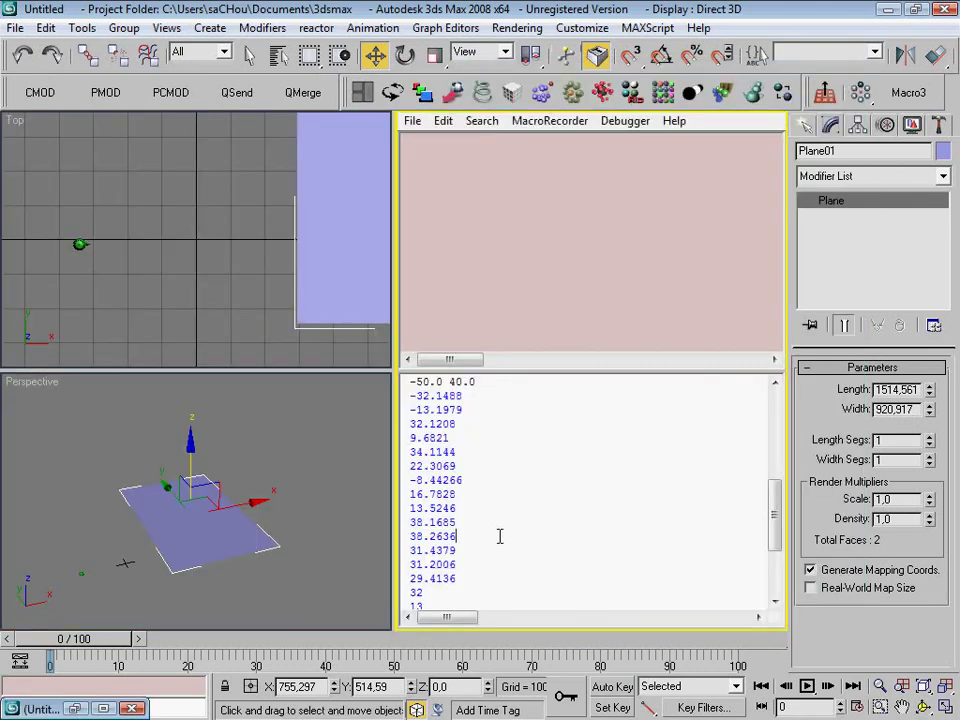
pyautogui.hotkey('ctrl', 'd')
pyautogui.moveTo(308, 470); pyautogui.dragTo(306, 422, button='middle')
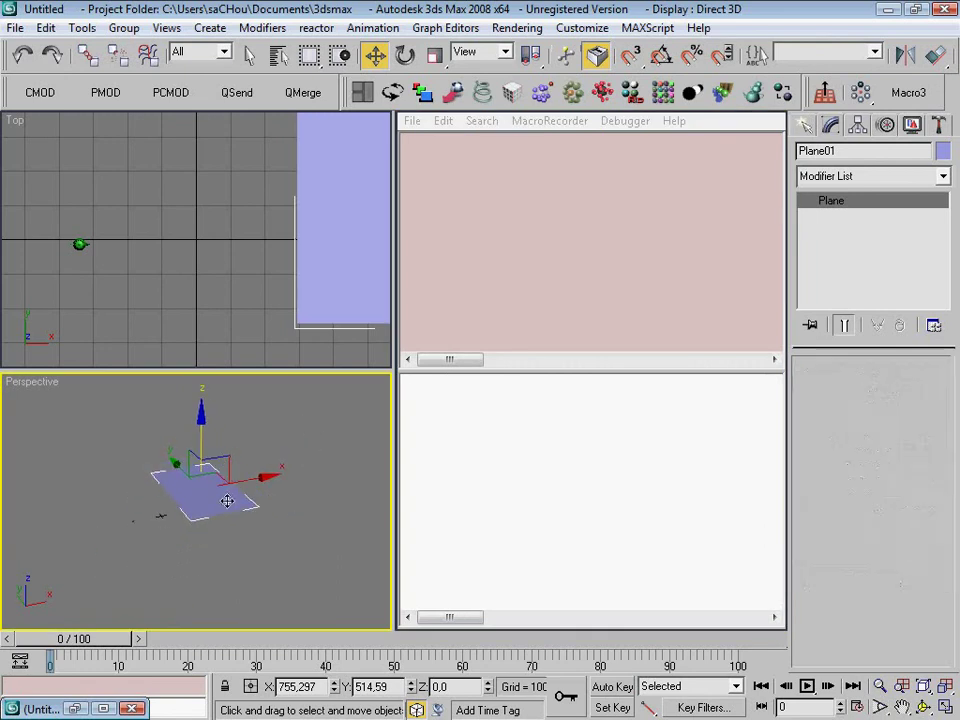
pyautogui.click(437, 407)
pyautogui.write('showproperi')
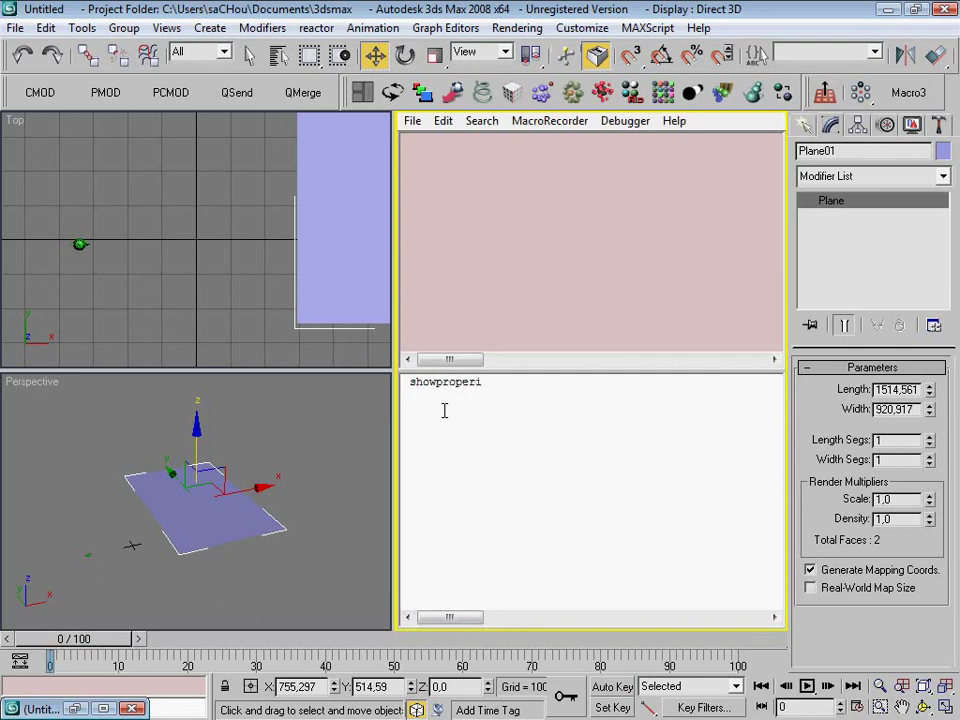
pyautogui.write('ties $')
pyautogui.write('plane01')
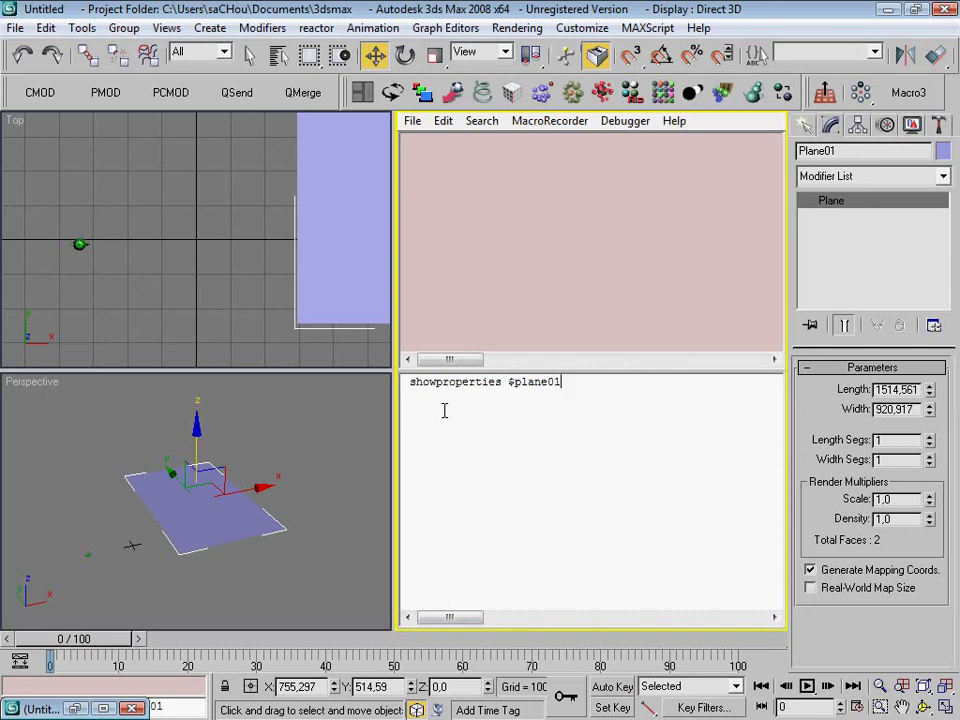
pyautogui.press('Return')
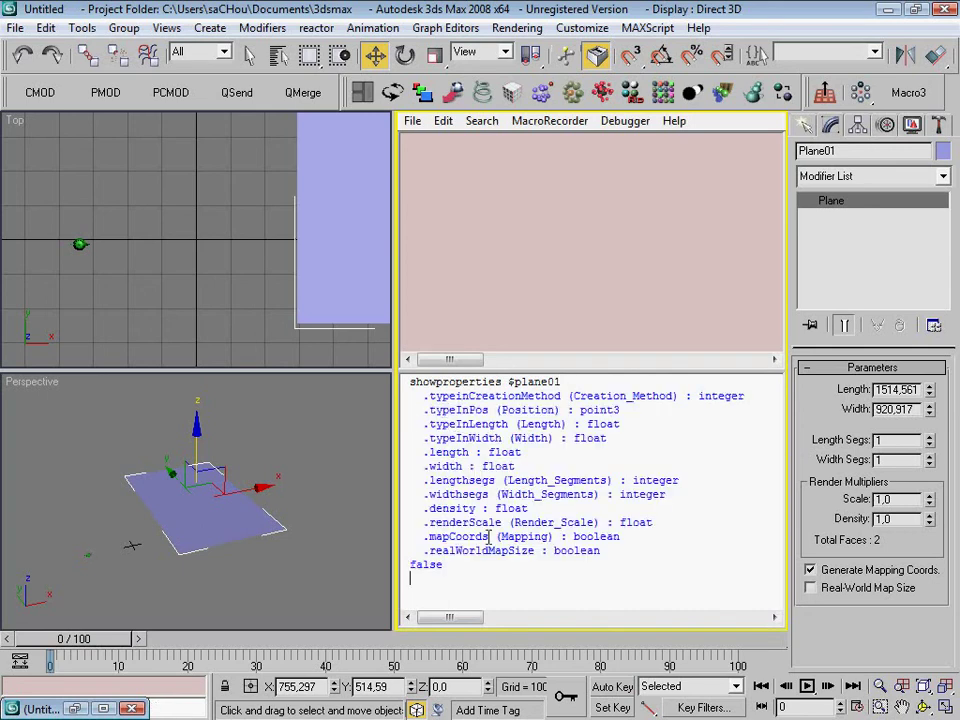
pyautogui.doubleClick(431, 453)
pyautogui.moveTo(426, 466)
pyautogui.mouseDown()
pyautogui.moveTo(468, 467)
pyautogui.moveTo(497, 481)
pyautogui.mouseUp()
pyautogui.click(895, 440)
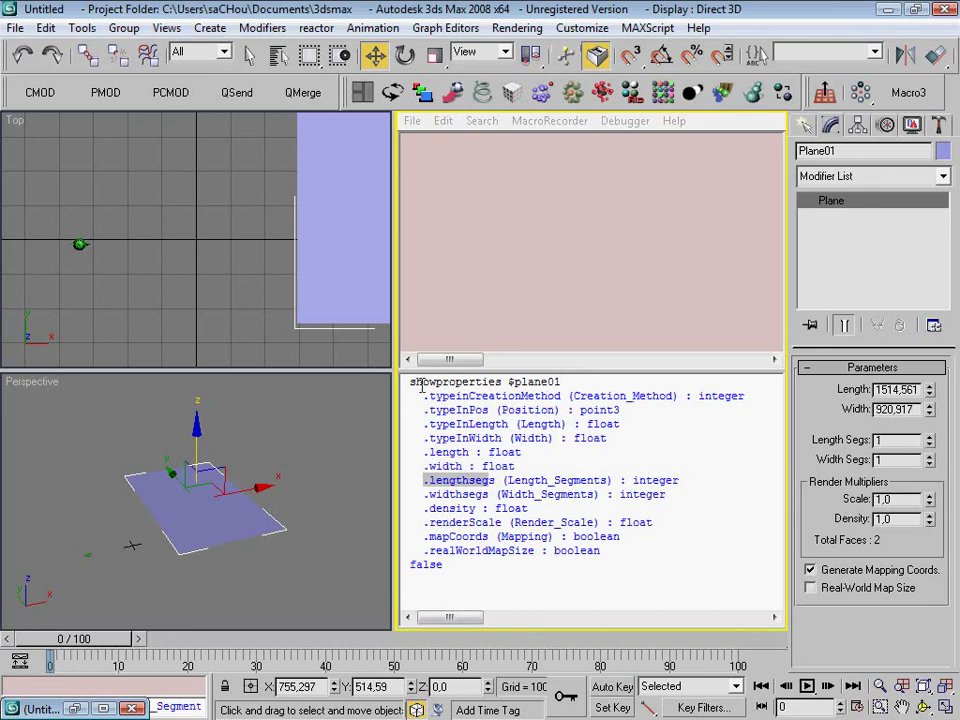
pyautogui.moveTo(501, 382); pyautogui.dragTo(398, 390)
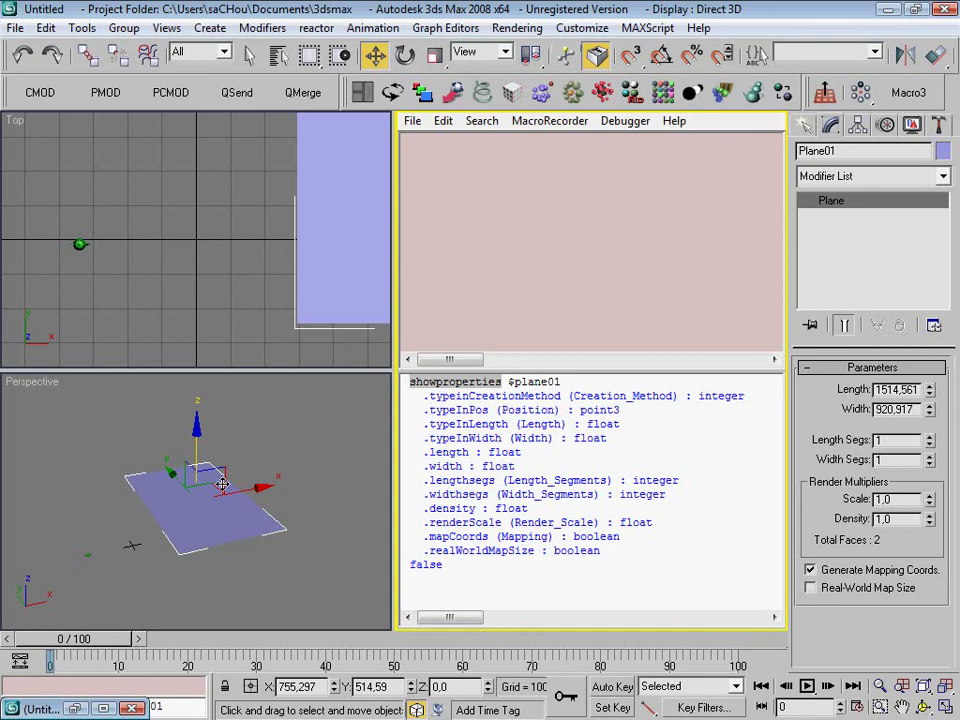
pyautogui.click(526, 31)
pyautogui.click(528, 31)
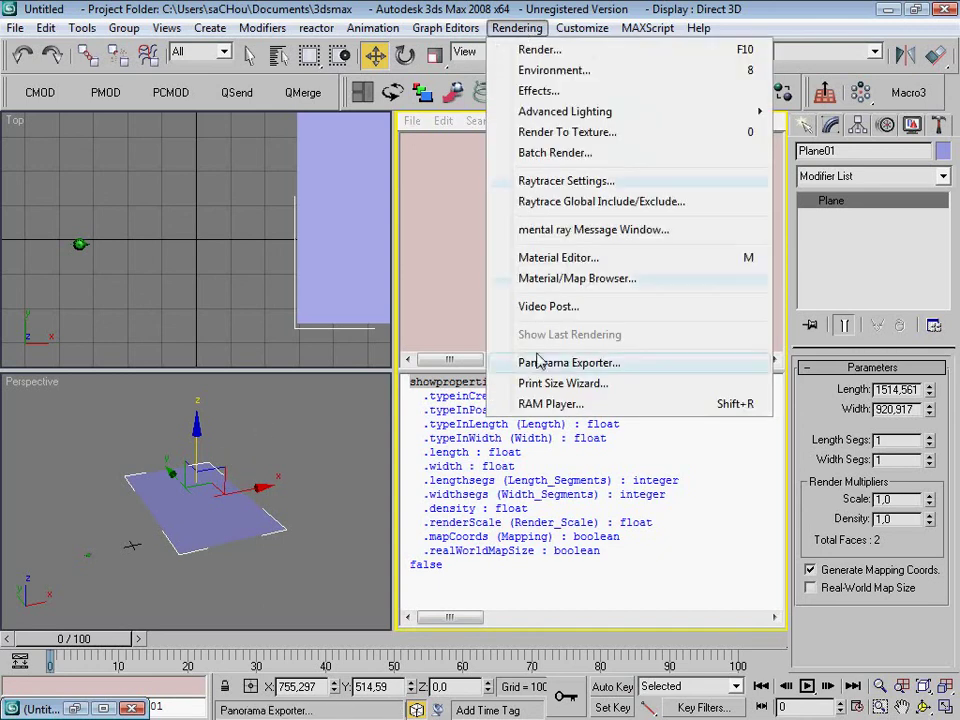
pyautogui.click(506, 426)
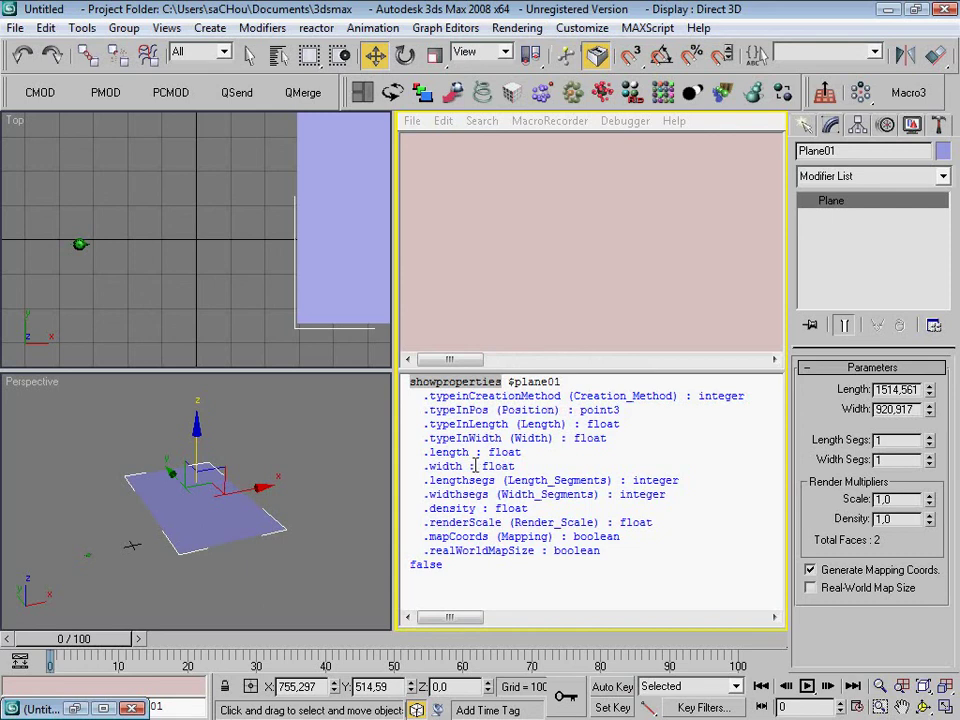
# Step: Clear the Listener and evaluate $plane01.length, which returns 1514.56
pyautogui.moveTo(457, 587); pyautogui.dragTo(318, 362)
pyautogui.press('Delete')
pyautogui.write('$plane01')
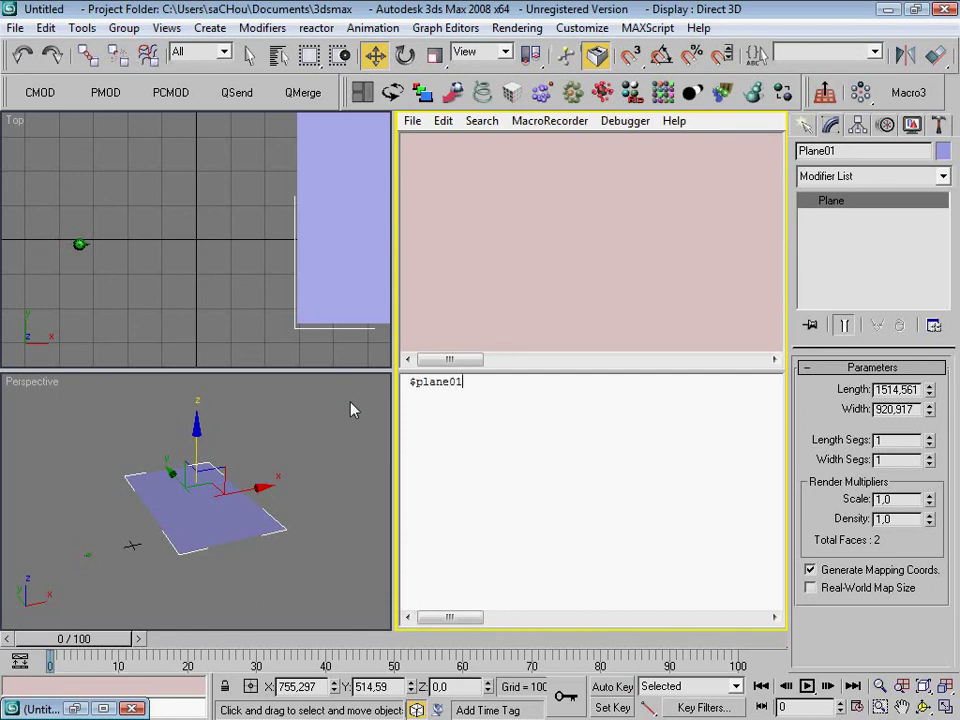
pyautogui.write('.length')
pyautogui.press('Return')
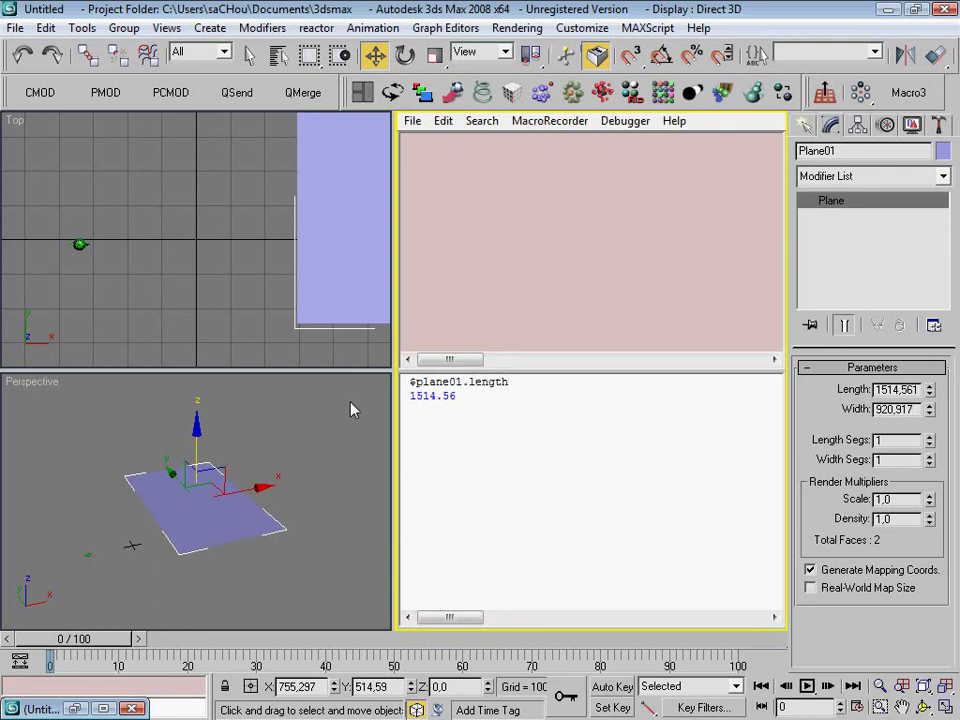